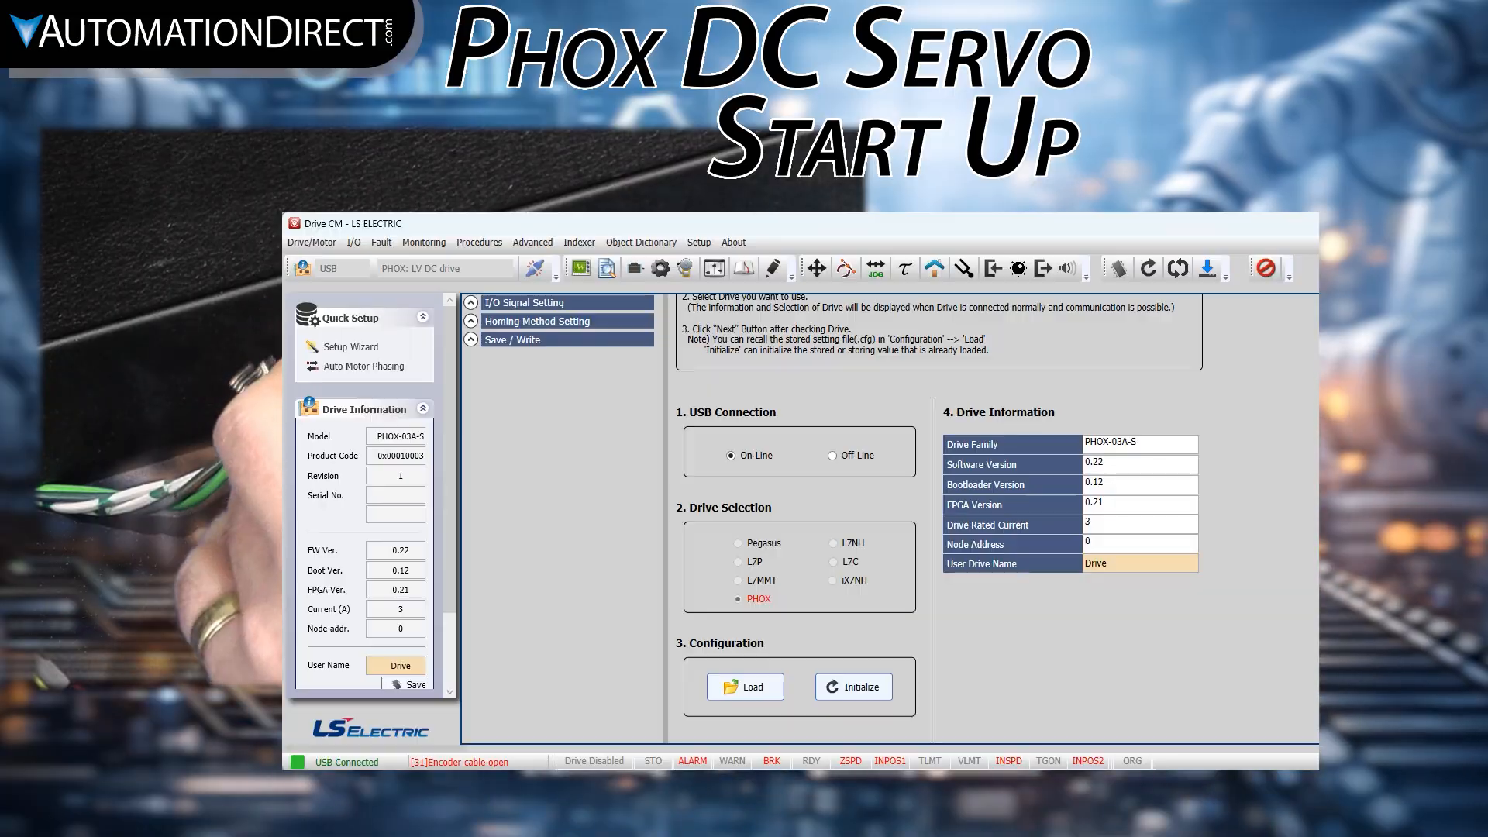
{"action": "scroll", "coordinate": [890, 520], "scroll_direction": "down", "scroll_amount": 2}
{"action": "scroll", "coordinate": [890, 519], "scroll_direction": "down", "scroll_amount": 1}
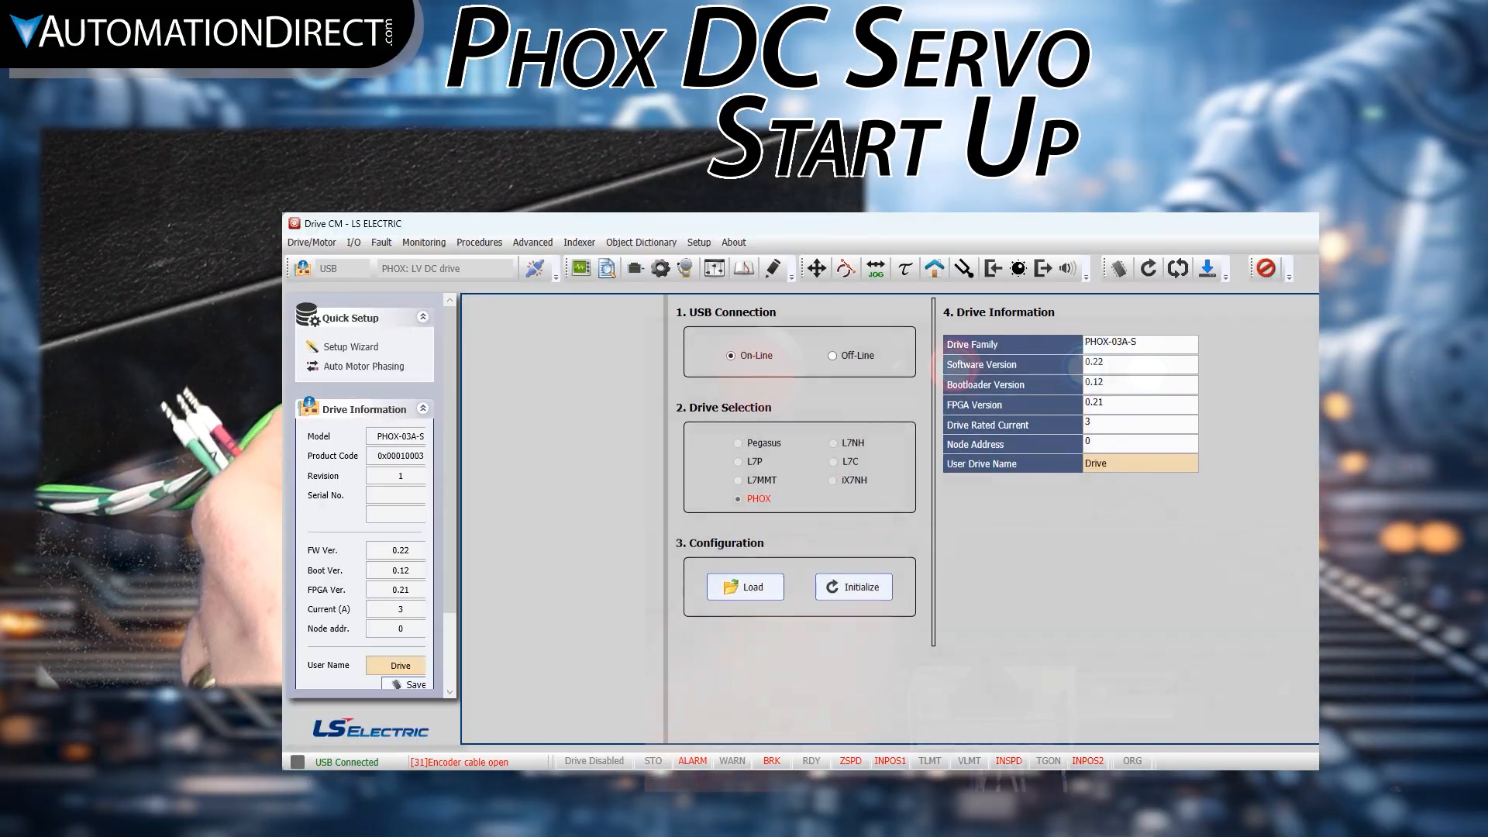
{"action": "scroll", "coordinate": [890, 520], "scroll_direction": "up", "scroll_amount": 5}
{"action": "scroll", "coordinate": [890, 520], "scroll_direction": "up", "scroll_amount": 2}
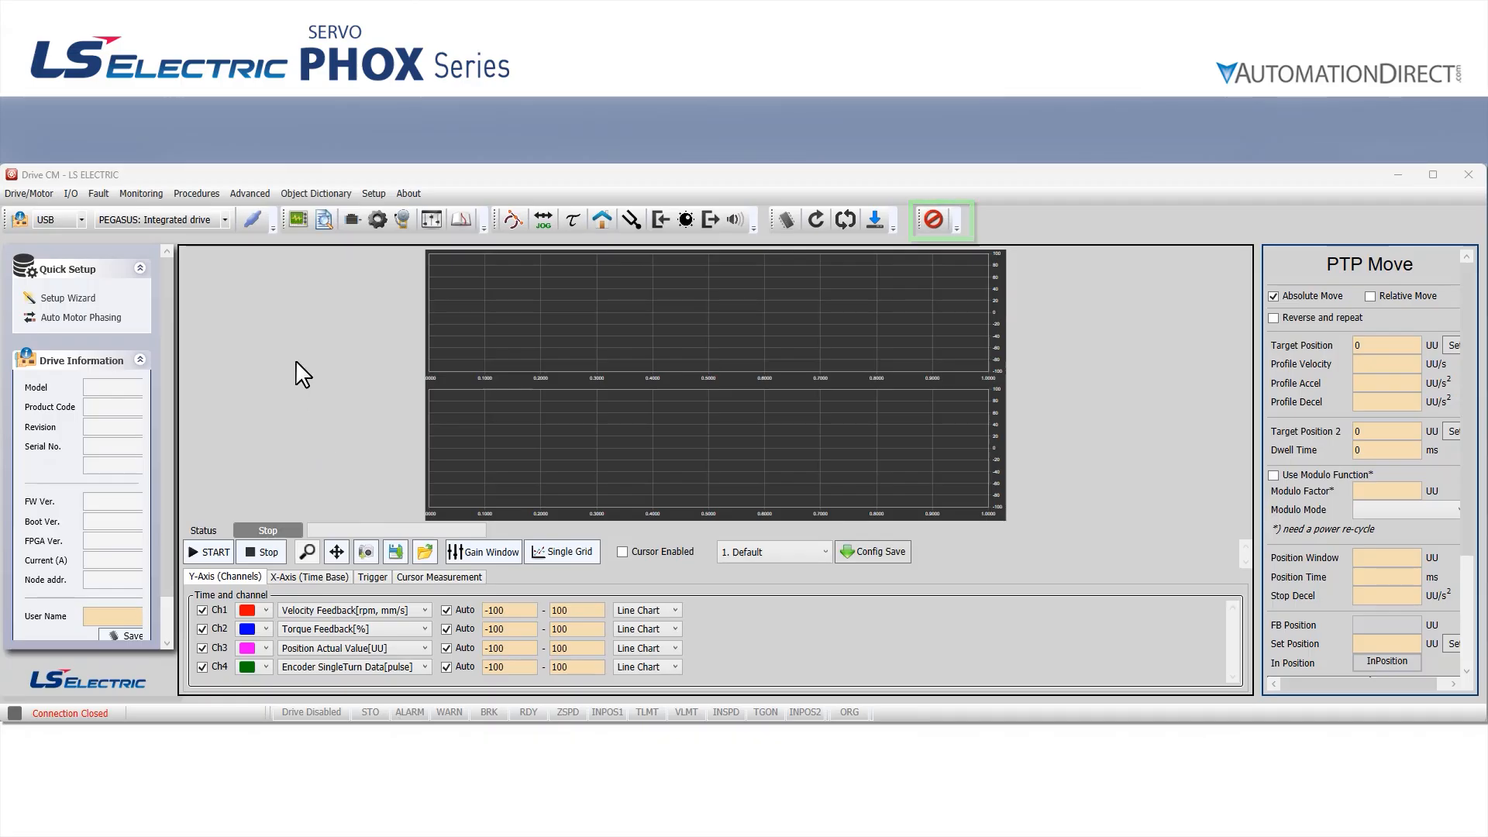
Choose USB as the communication type and bring the drive from offline to online
{"action": "left_click", "coordinate": [81, 220]}
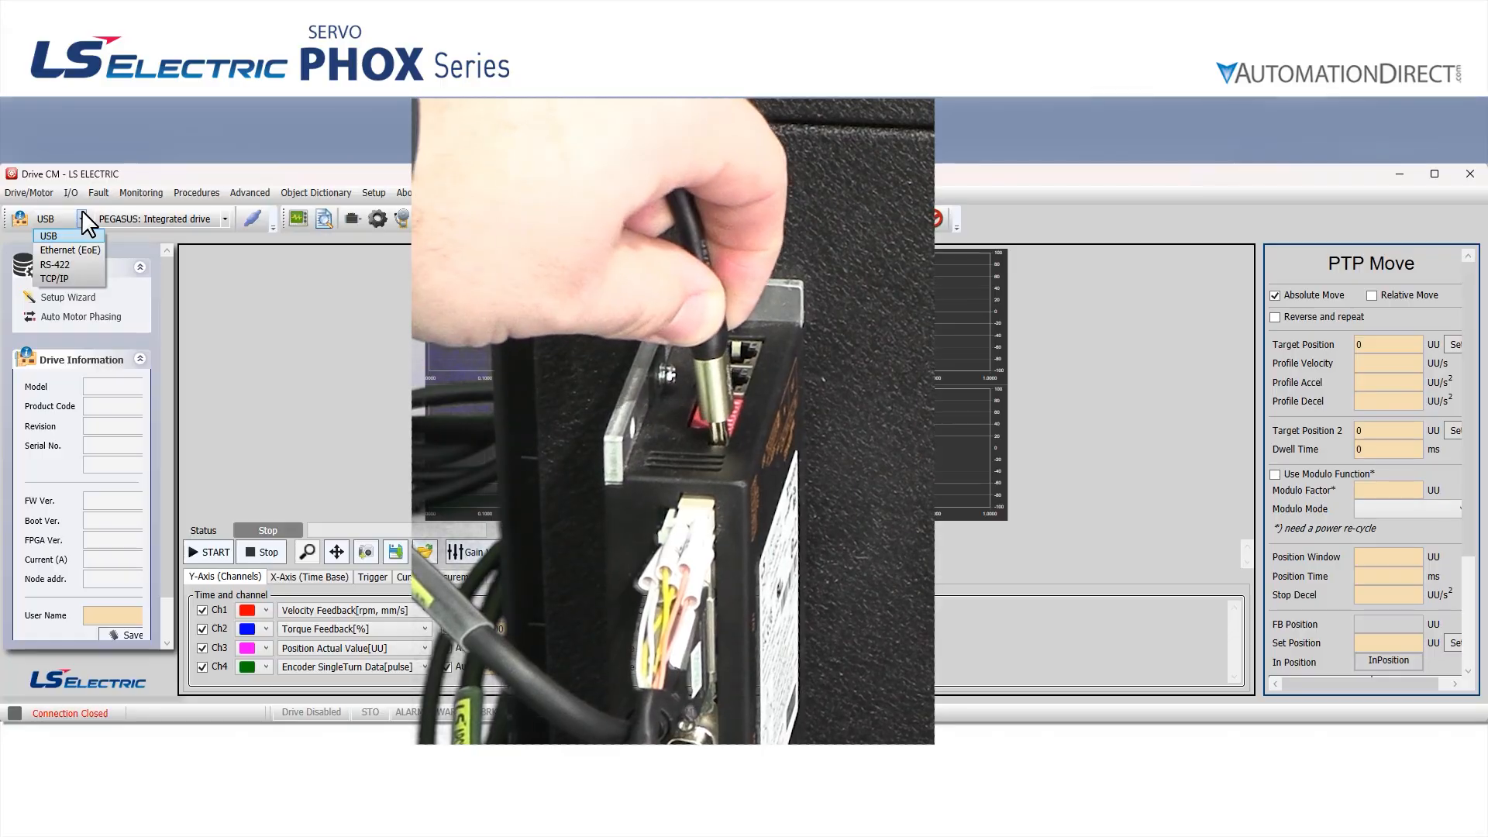
{"action": "left_click", "coordinate": [79, 235]}
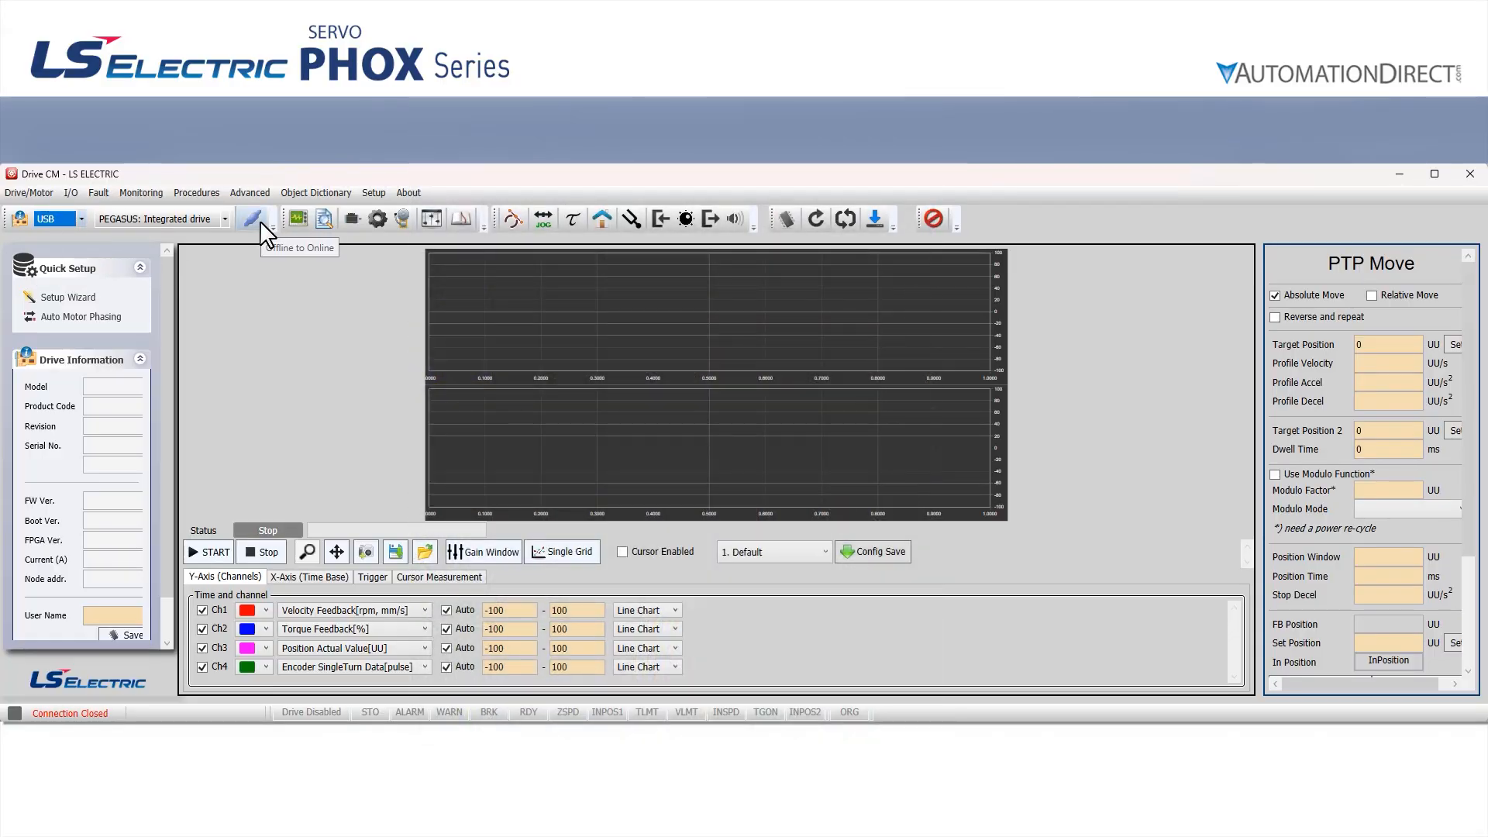
{"action": "left_click", "coordinate": [259, 220]}
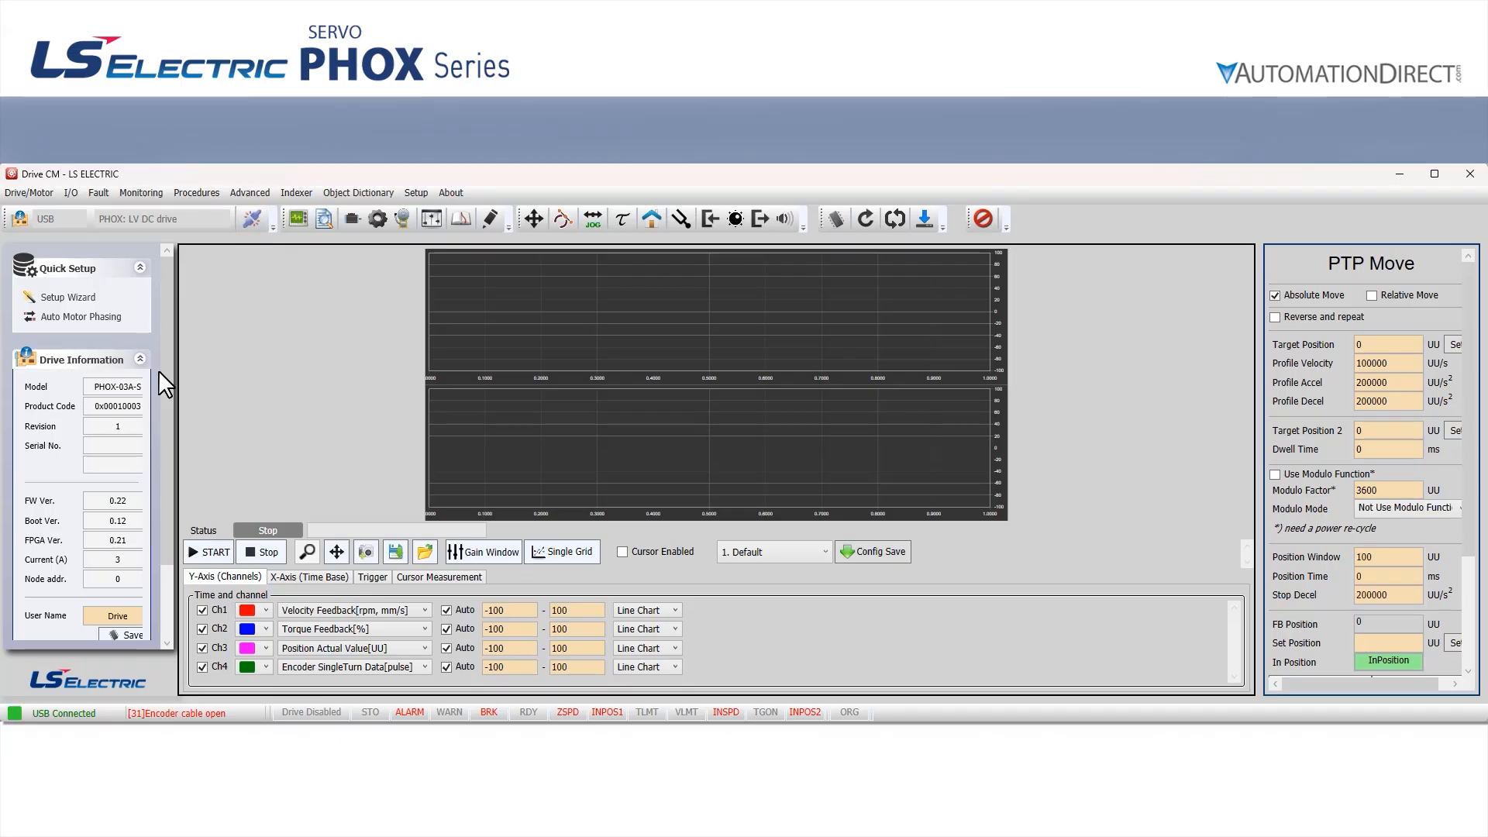
{"action": "scroll", "coordinate": [129, 396], "scroll_direction": "down", "scroll_amount": 2}
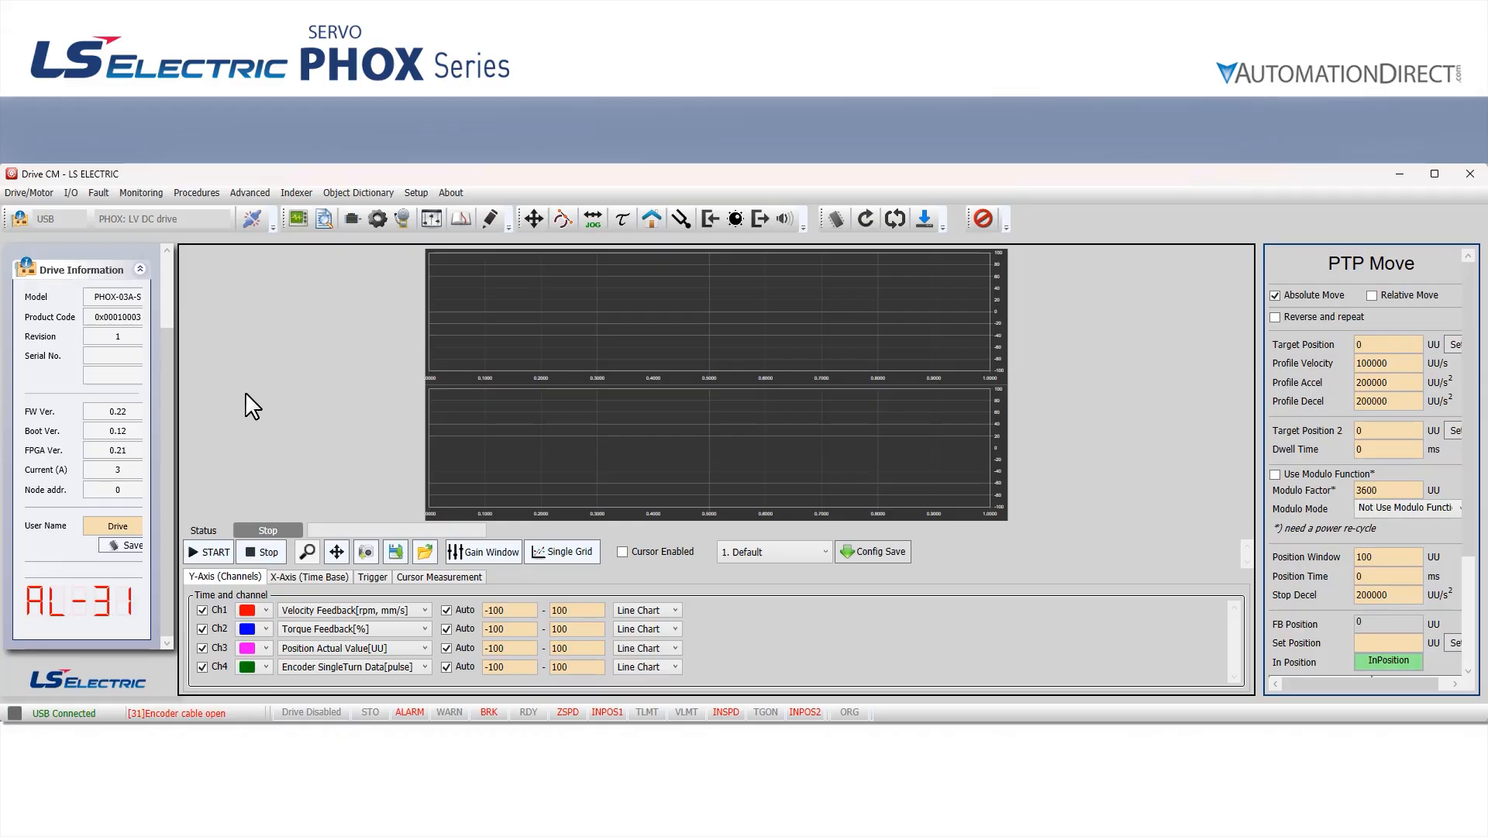
{"action": "scroll", "coordinate": [125, 395], "scroll_direction": "up", "scroll_amount": 1}
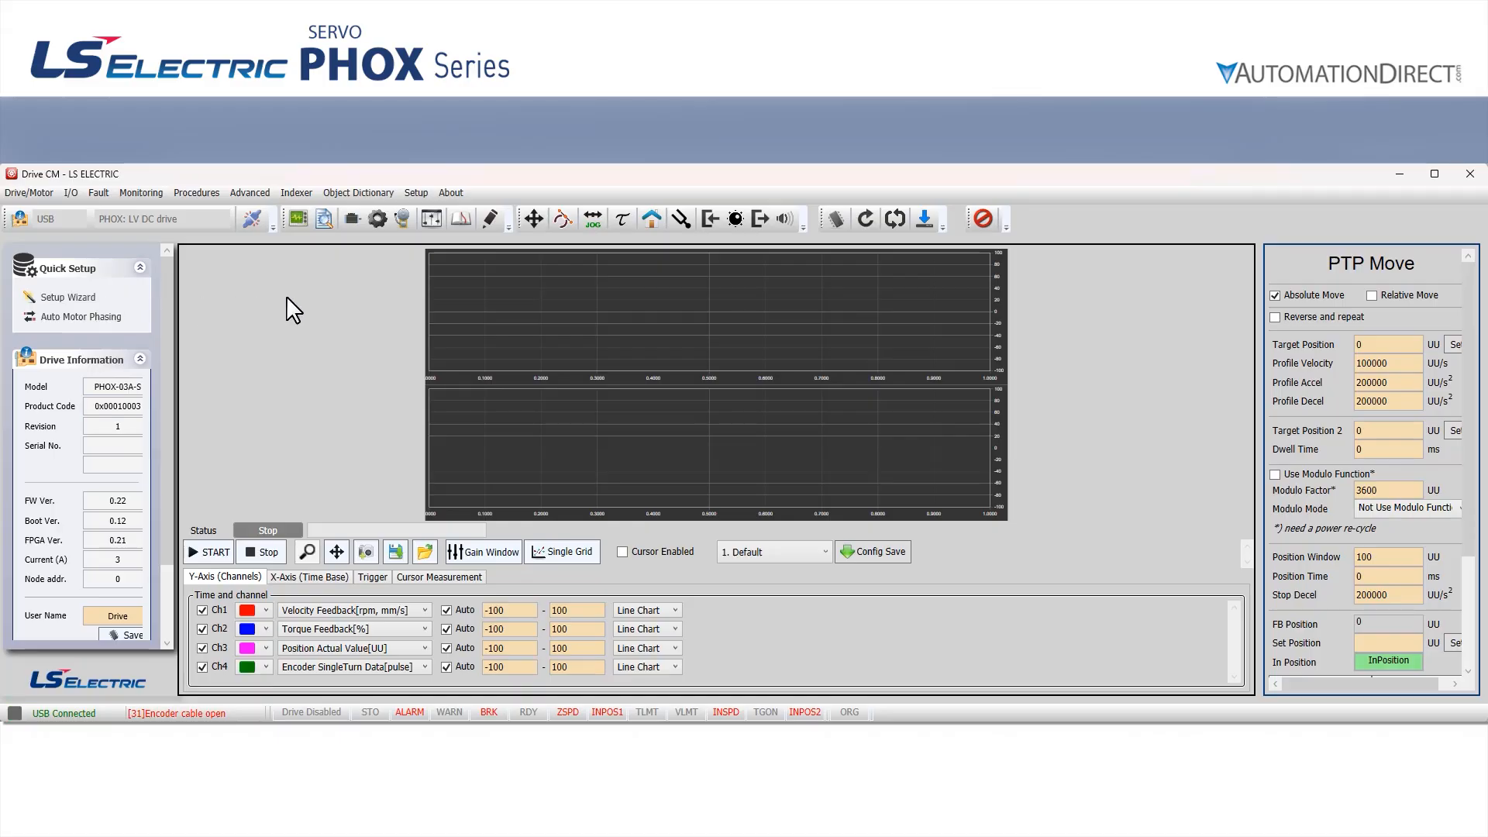
In the basic object dictionary parameters, set Motor Brake Fitted (0x2037) to 1 and save it to the drive's memory
{"action": "left_click", "coordinate": [462, 221]}
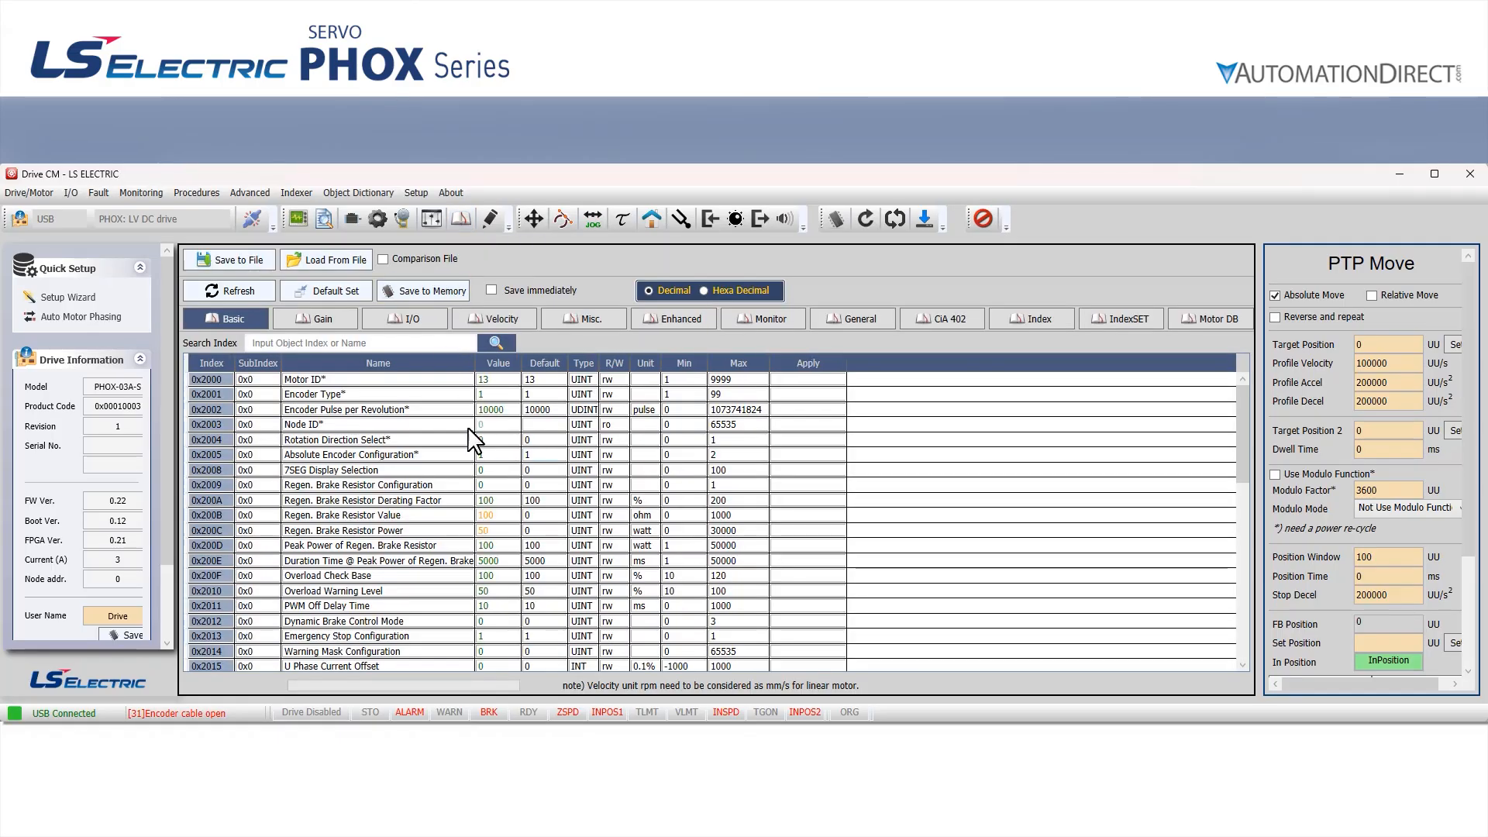
{"action": "scroll", "coordinate": [564, 434], "scroll_direction": "down", "scroll_amount": 10}
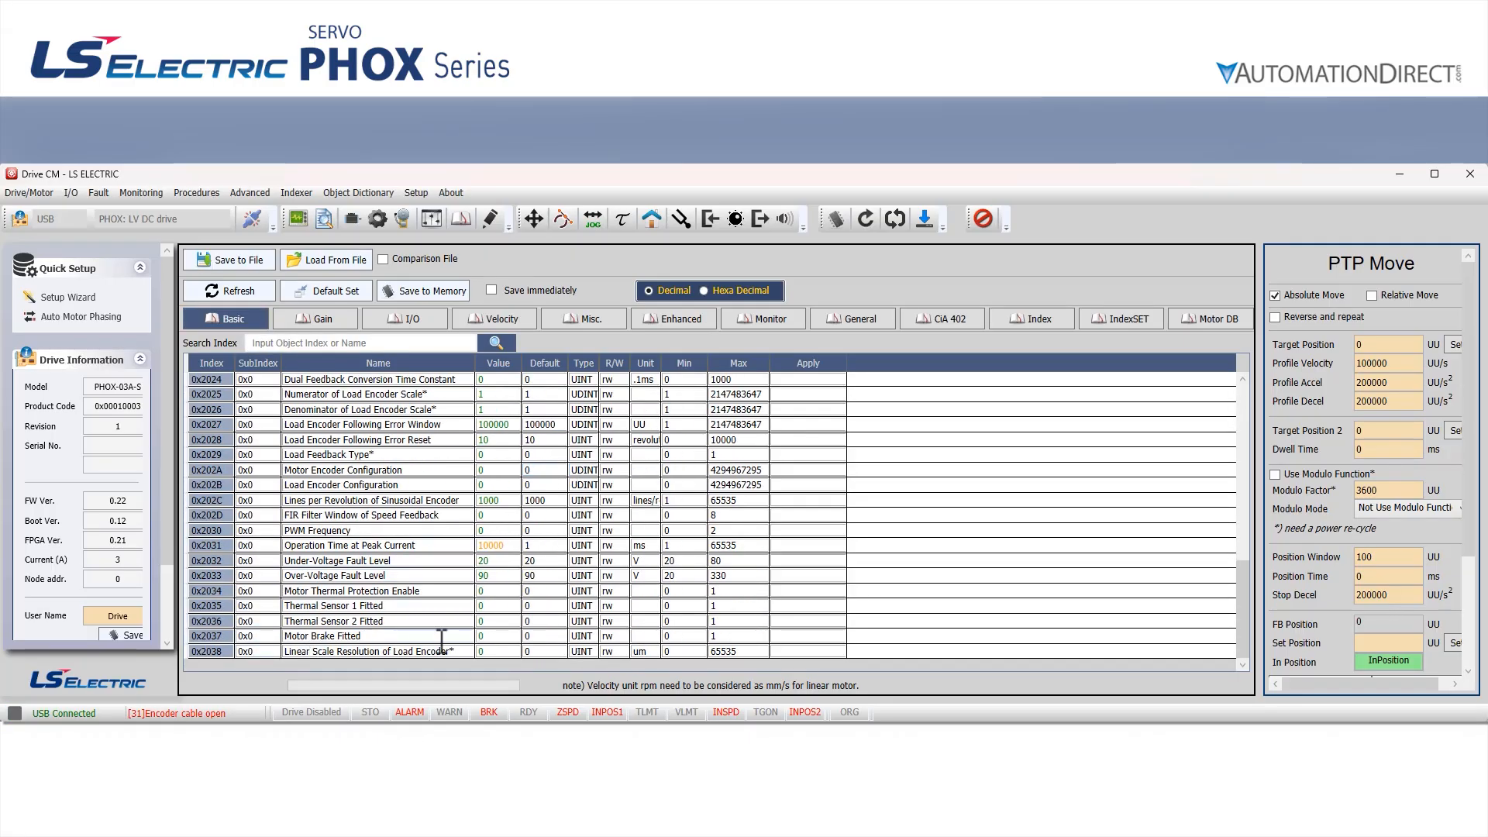
{"action": "left_click", "coordinate": [482, 635]}
{"action": "type", "text": "1"}
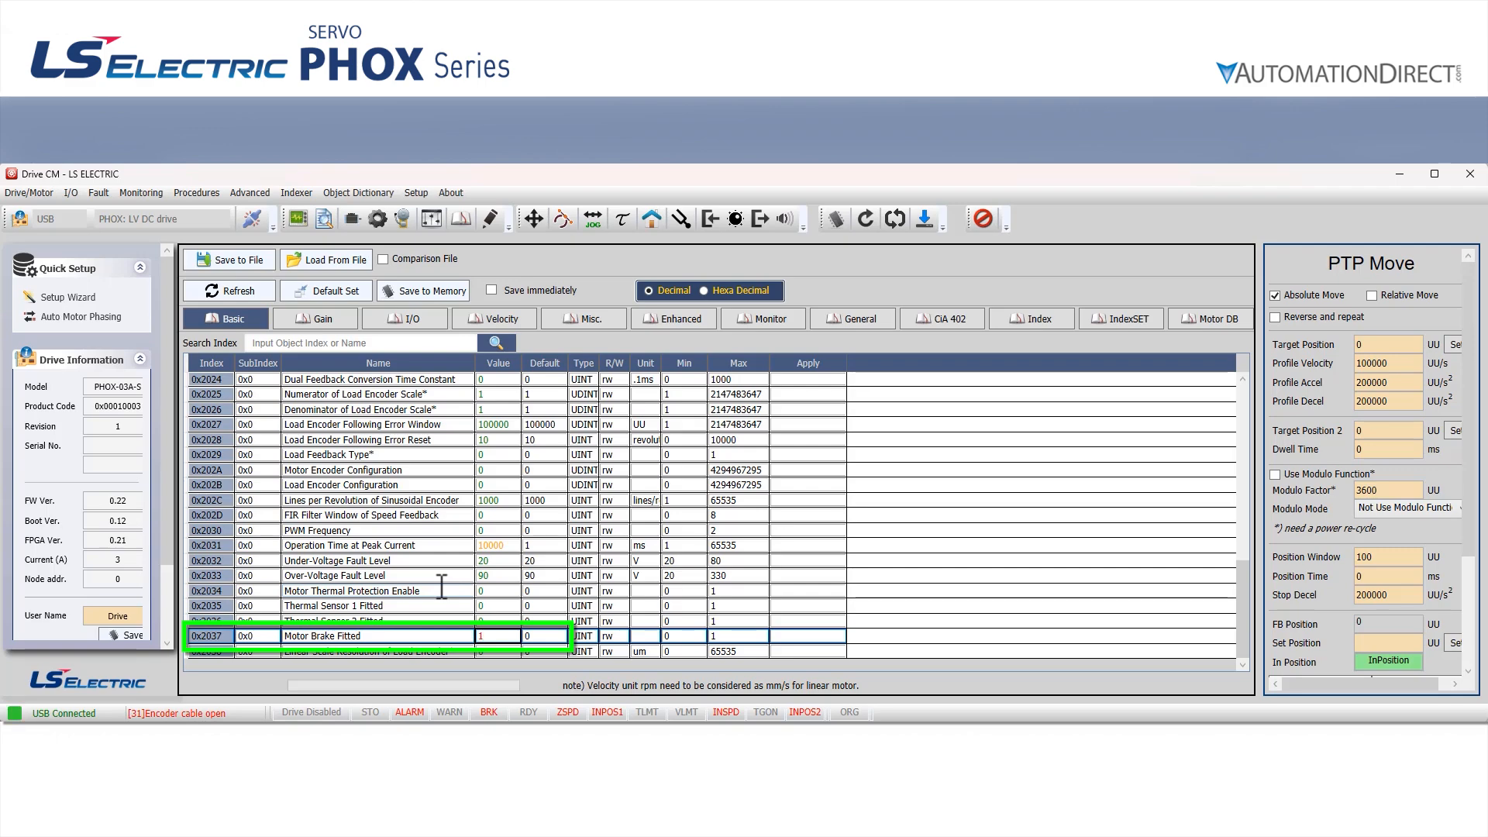
{"action": "key", "text": "Return"}
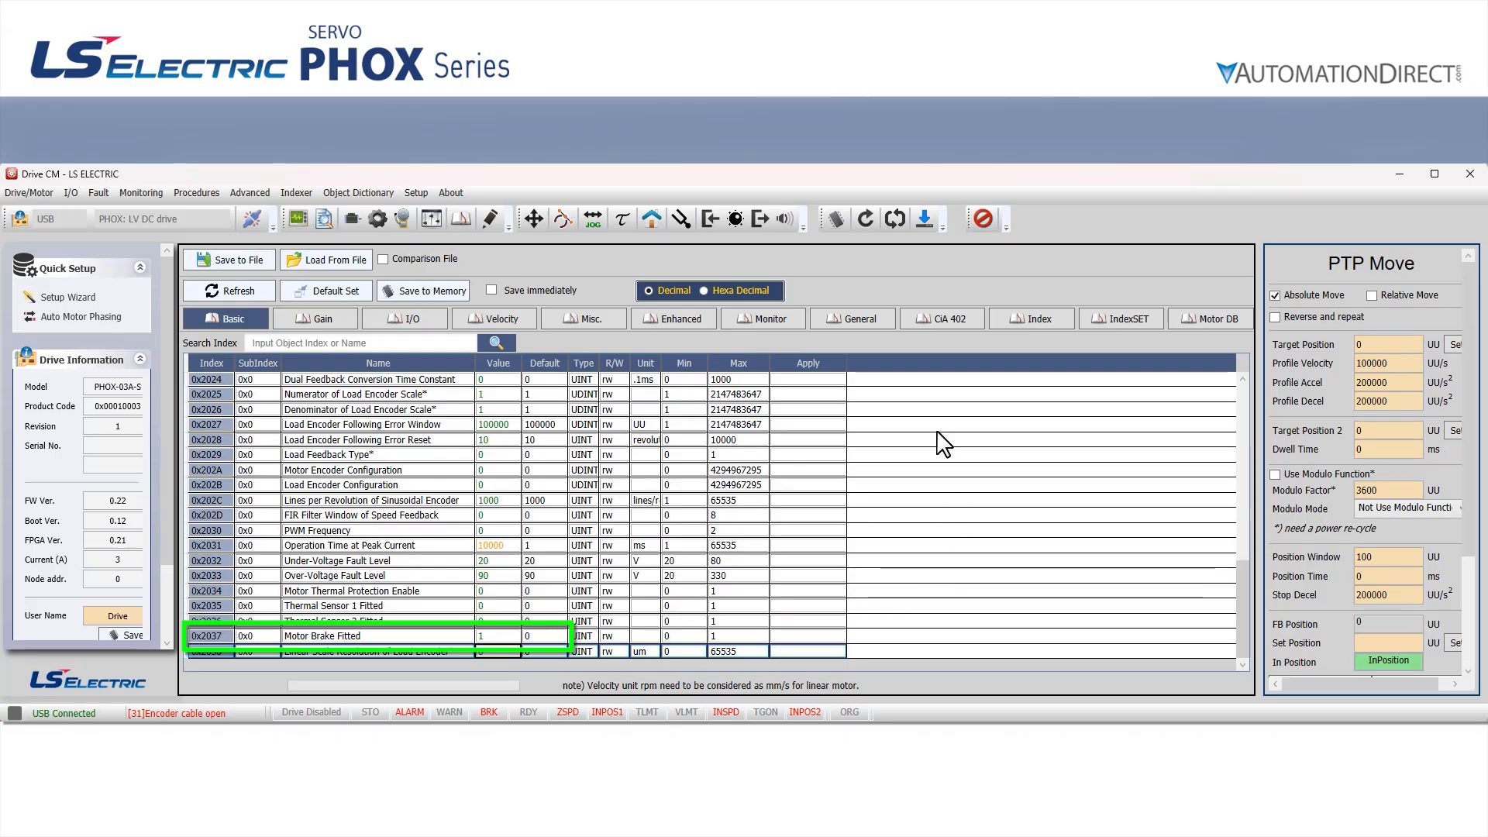
{"action": "left_click", "coordinate": [836, 223]}
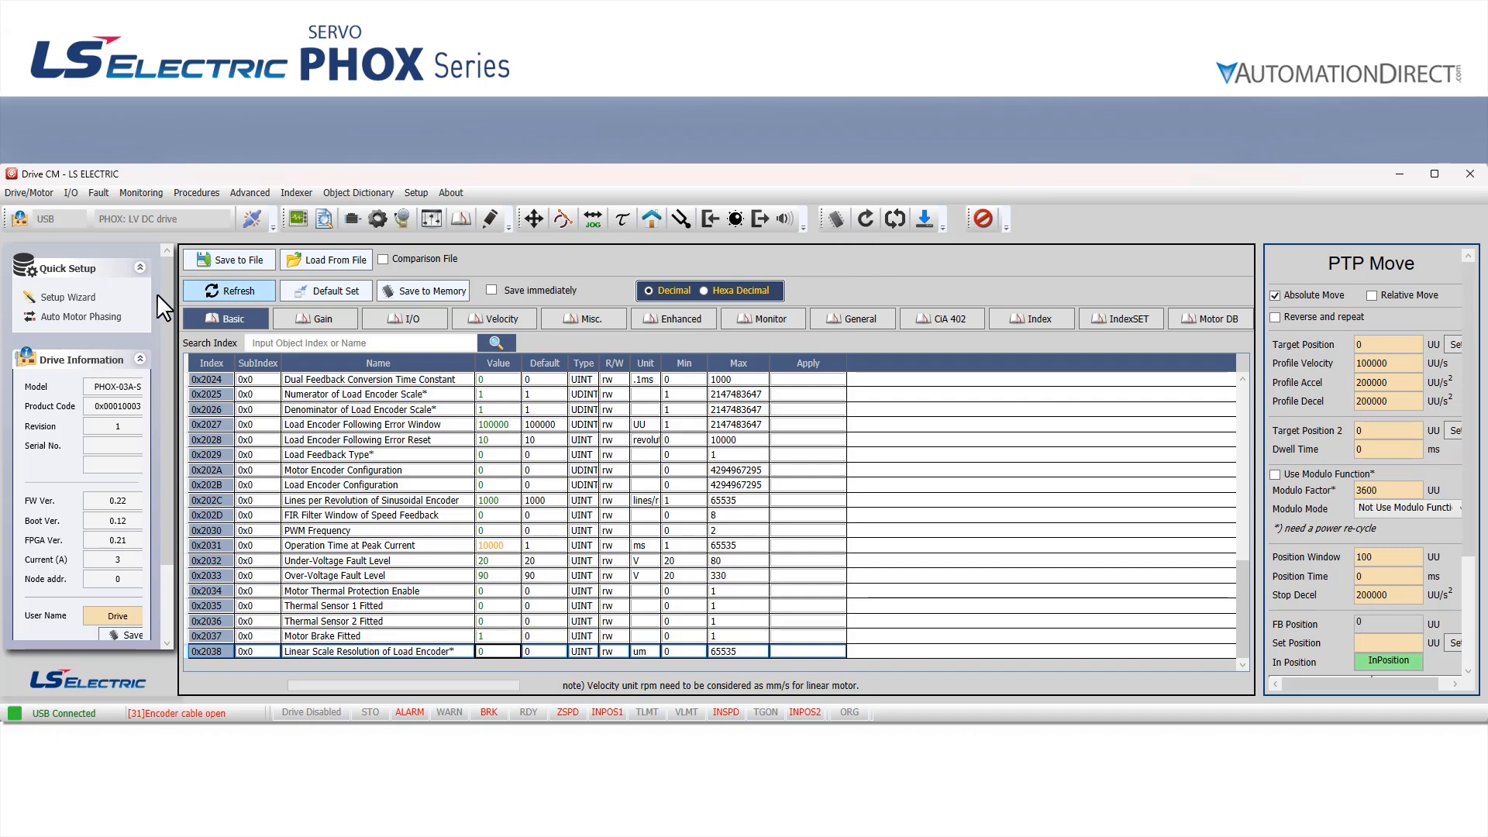
Start the Setup Wizard, switch its USB connection to On-Line and read the parameters from the drive
{"action": "left_click", "coordinate": [74, 297]}
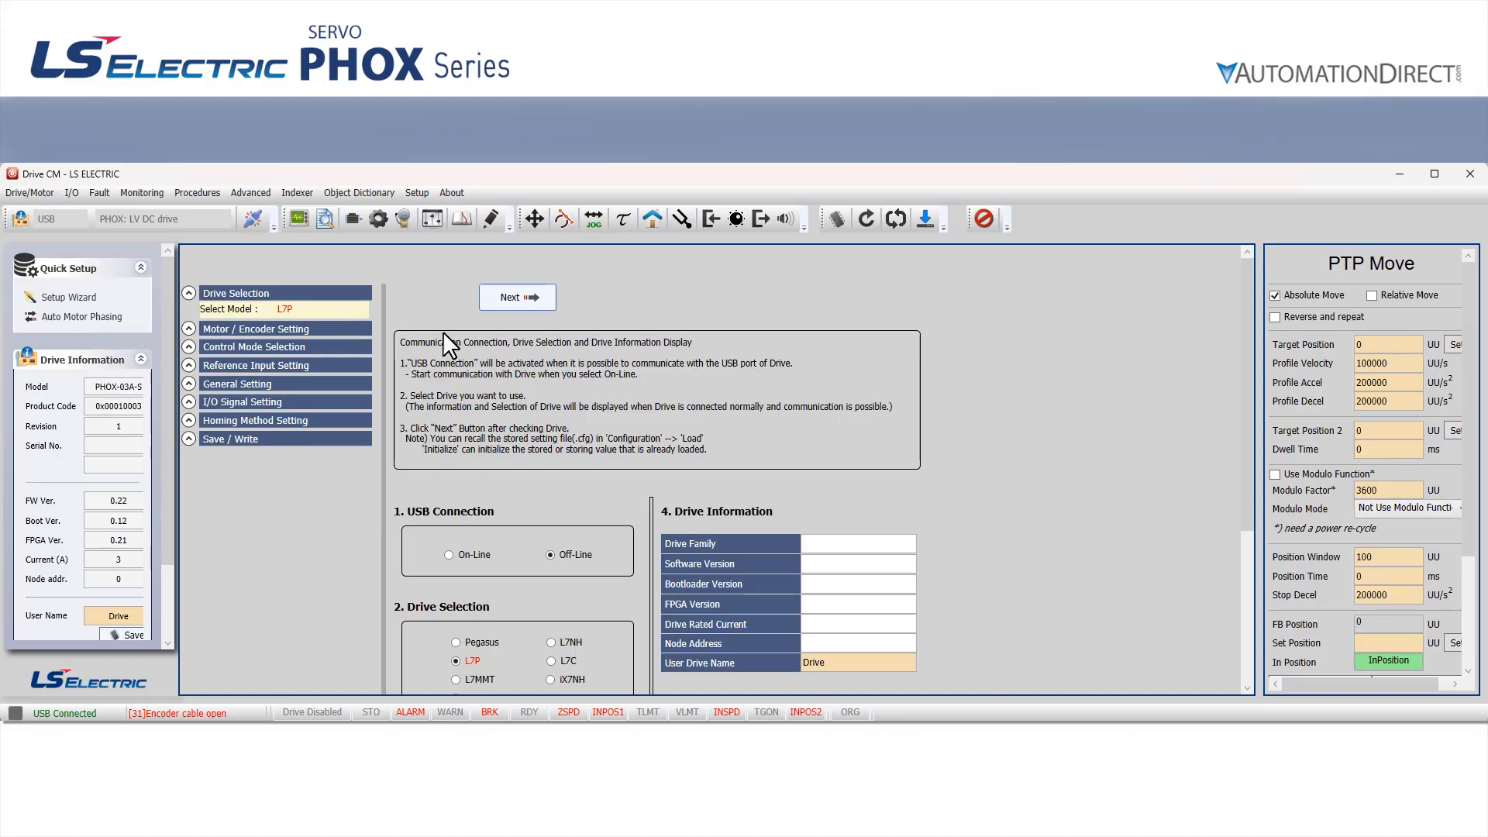
{"action": "left_click", "coordinate": [472, 556]}
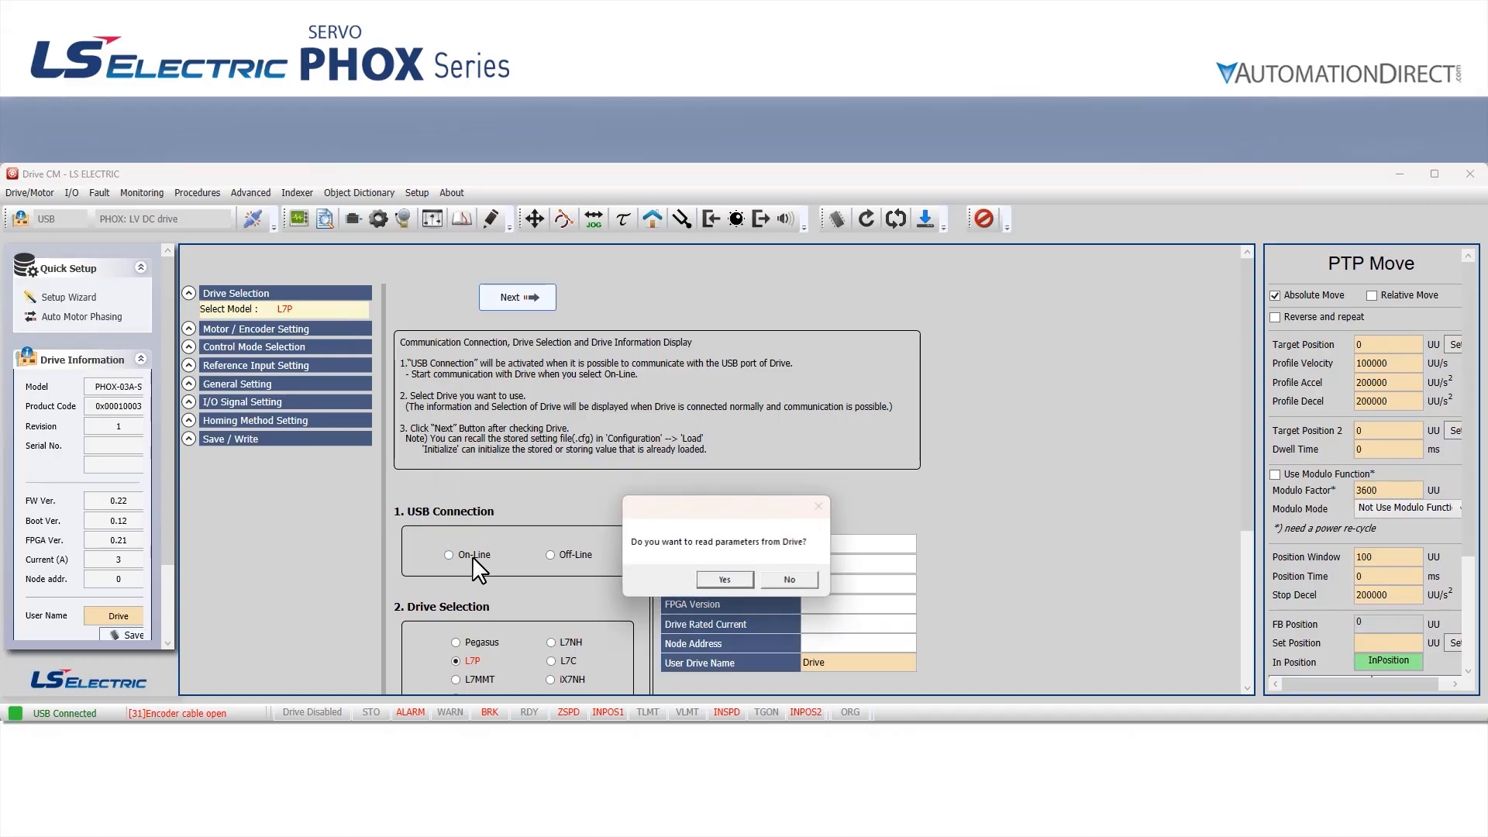
{"action": "left_click", "coordinate": [724, 582]}
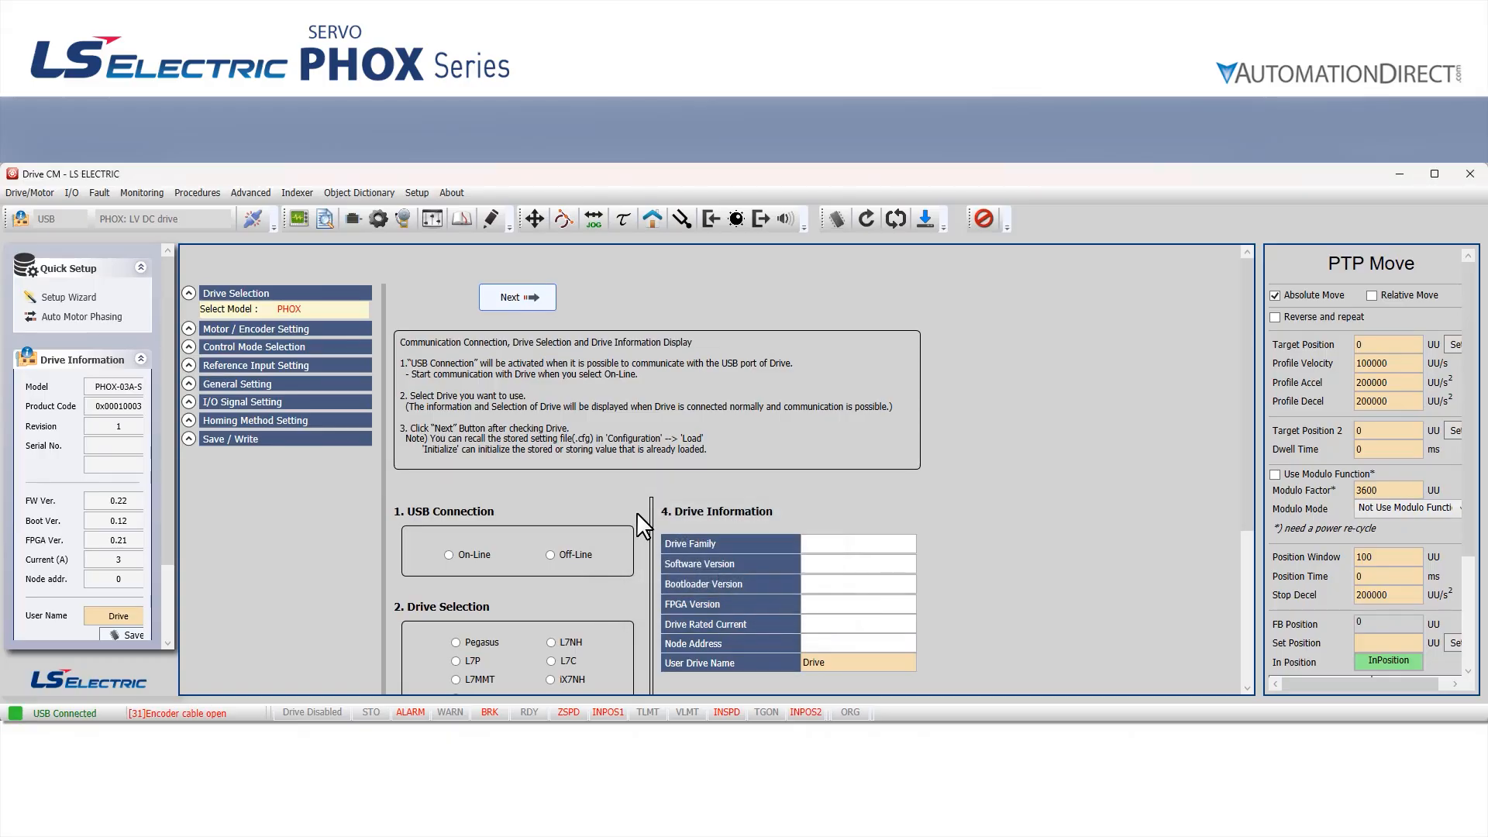
{"action": "scroll", "coordinate": [1085, 519], "scroll_direction": "down", "scroll_amount": 2}
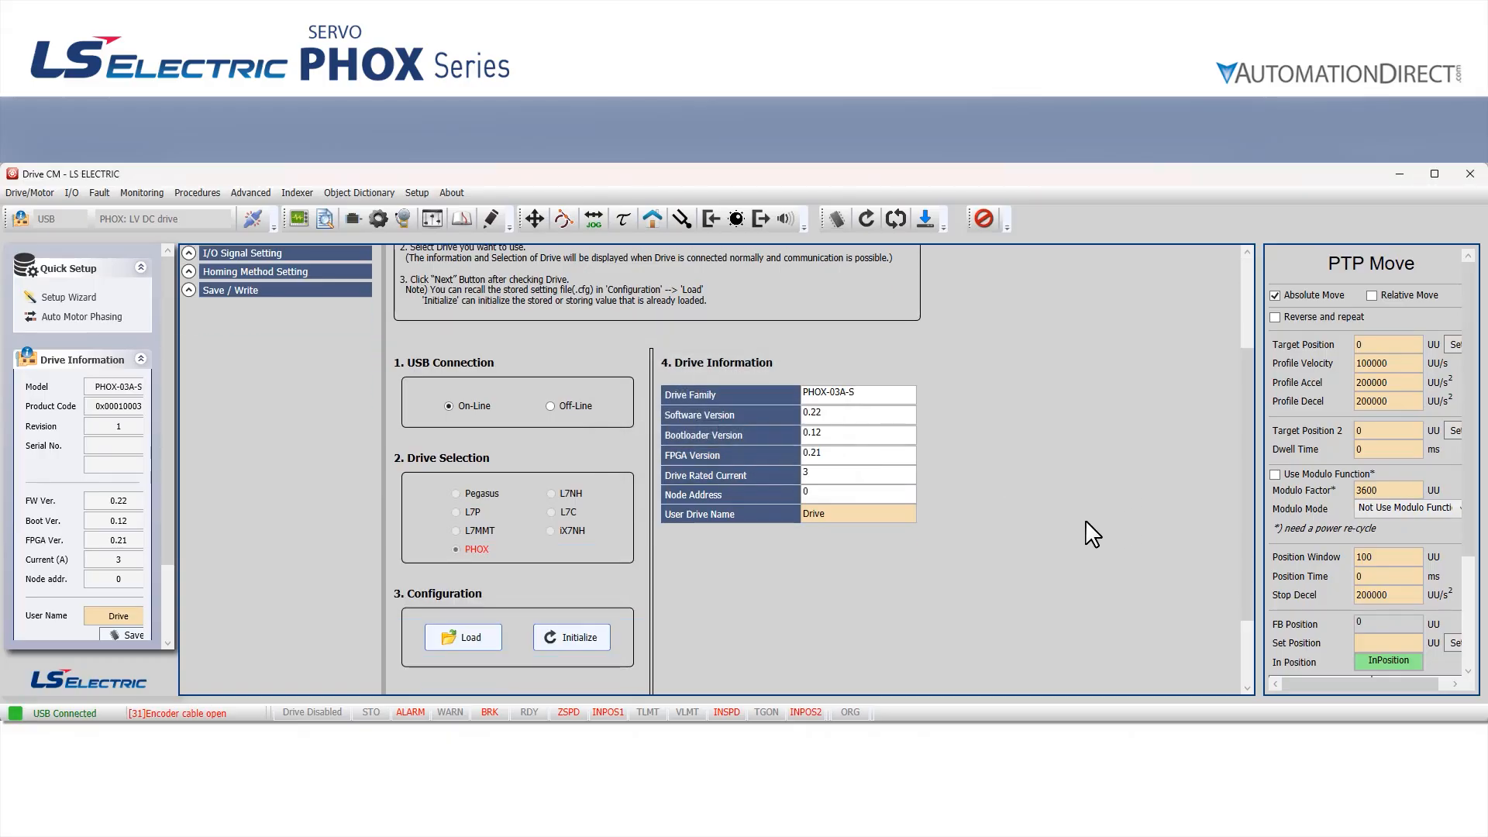
{"action": "scroll", "coordinate": [1086, 519], "scroll_direction": "down", "scroll_amount": 1}
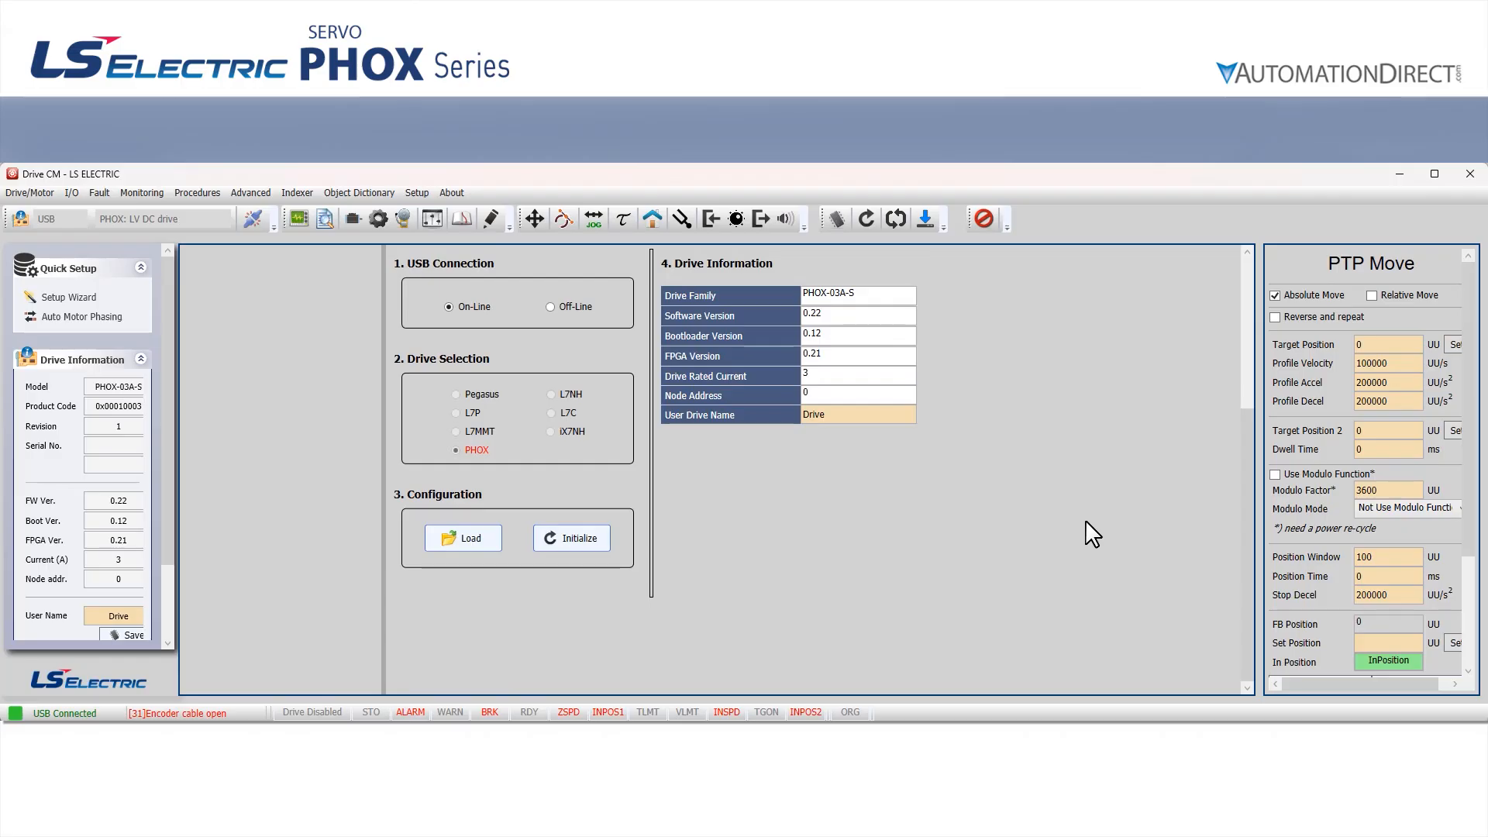
{"action": "scroll", "coordinate": [1085, 520], "scroll_direction": "up", "scroll_amount": 7}
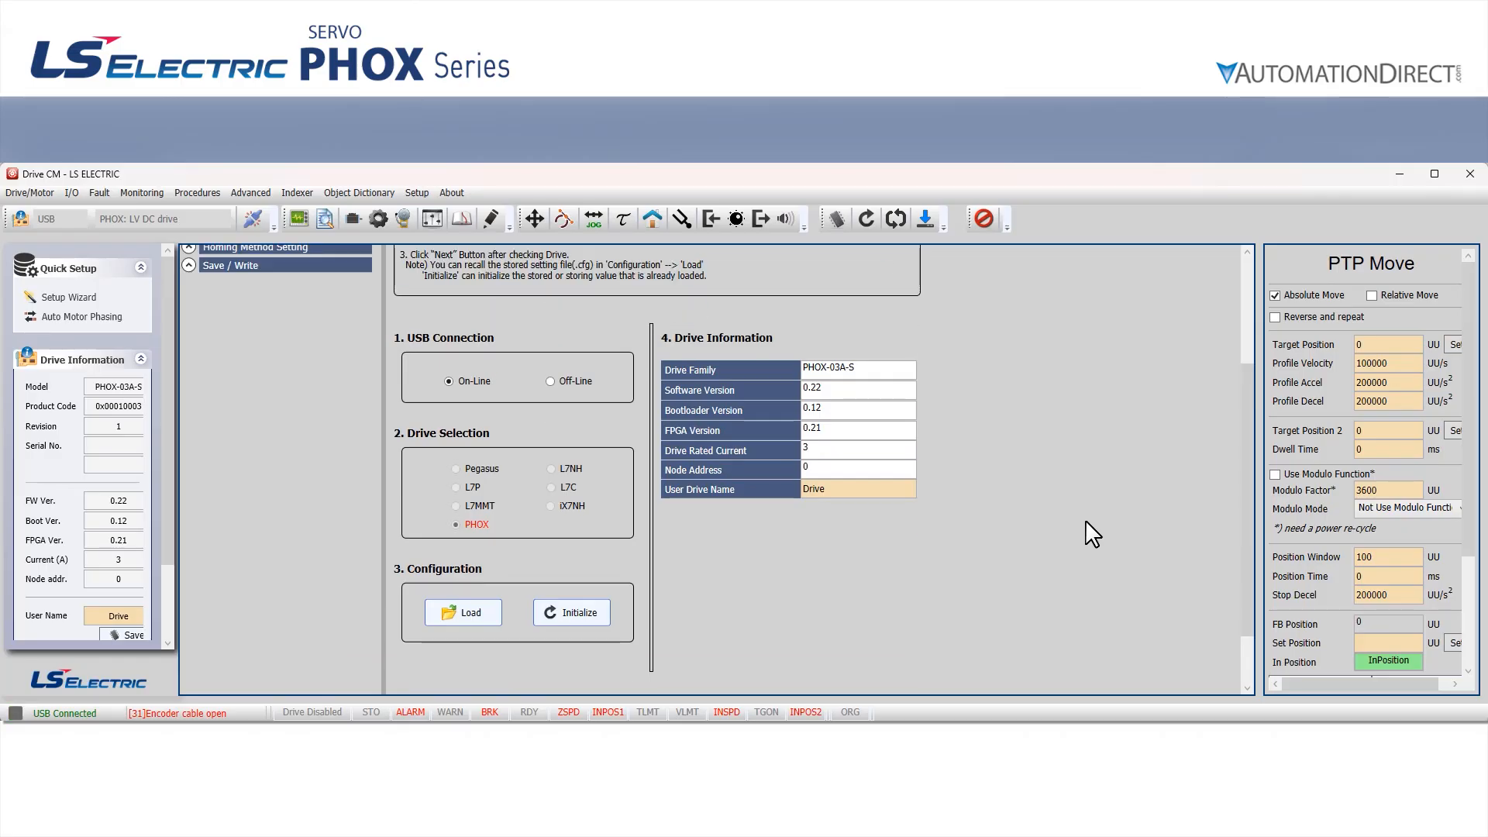
Continue past the manual motor selection to the motor setup page and set the Motor ID to 705
{"action": "left_click", "coordinate": [518, 299]}
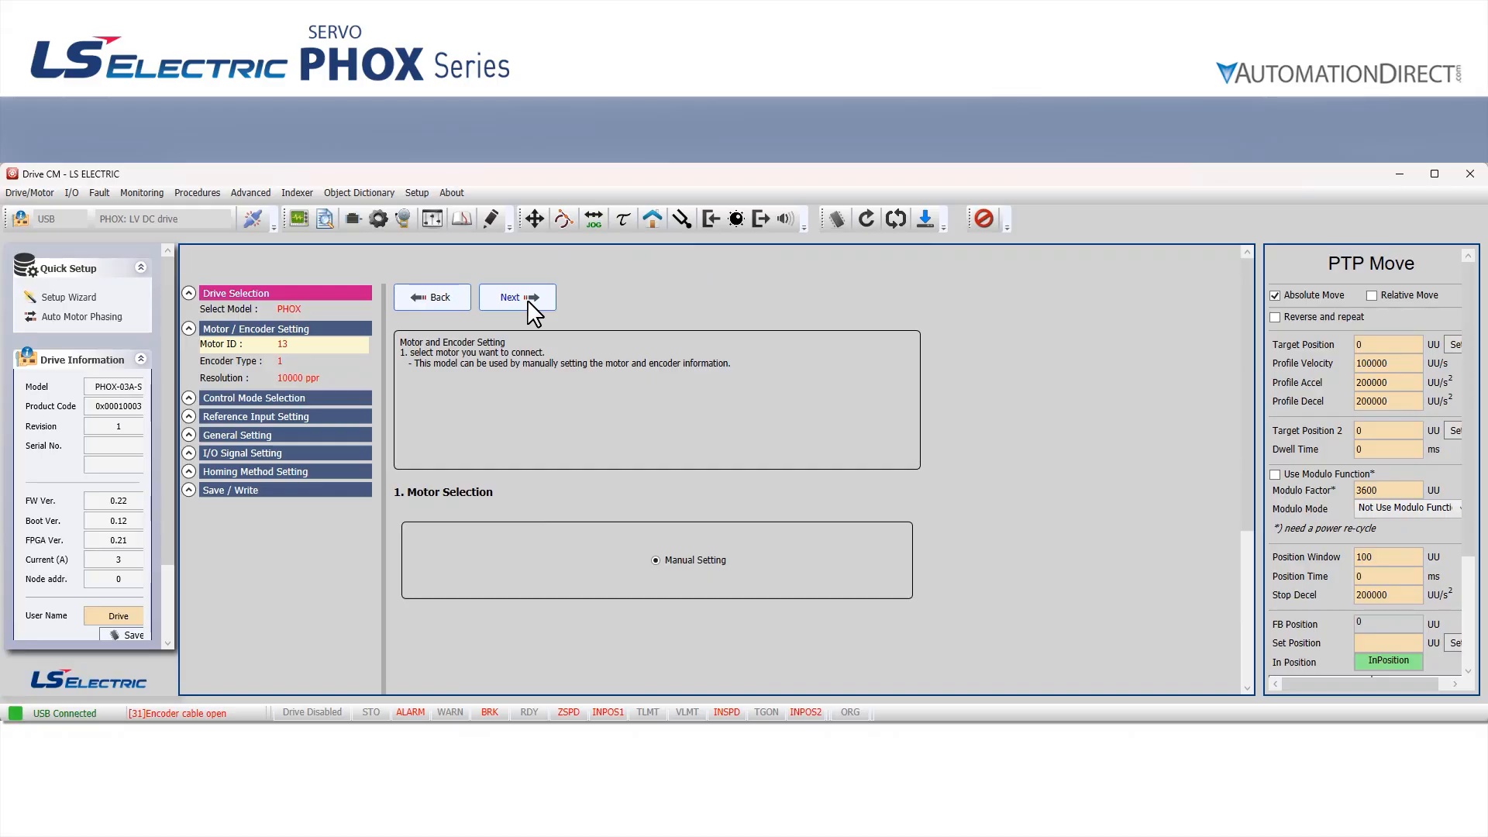
{"action": "left_click", "coordinate": [510, 299]}
{"action": "scroll", "coordinate": [986, 476], "scroll_direction": "down", "scroll_amount": 2}
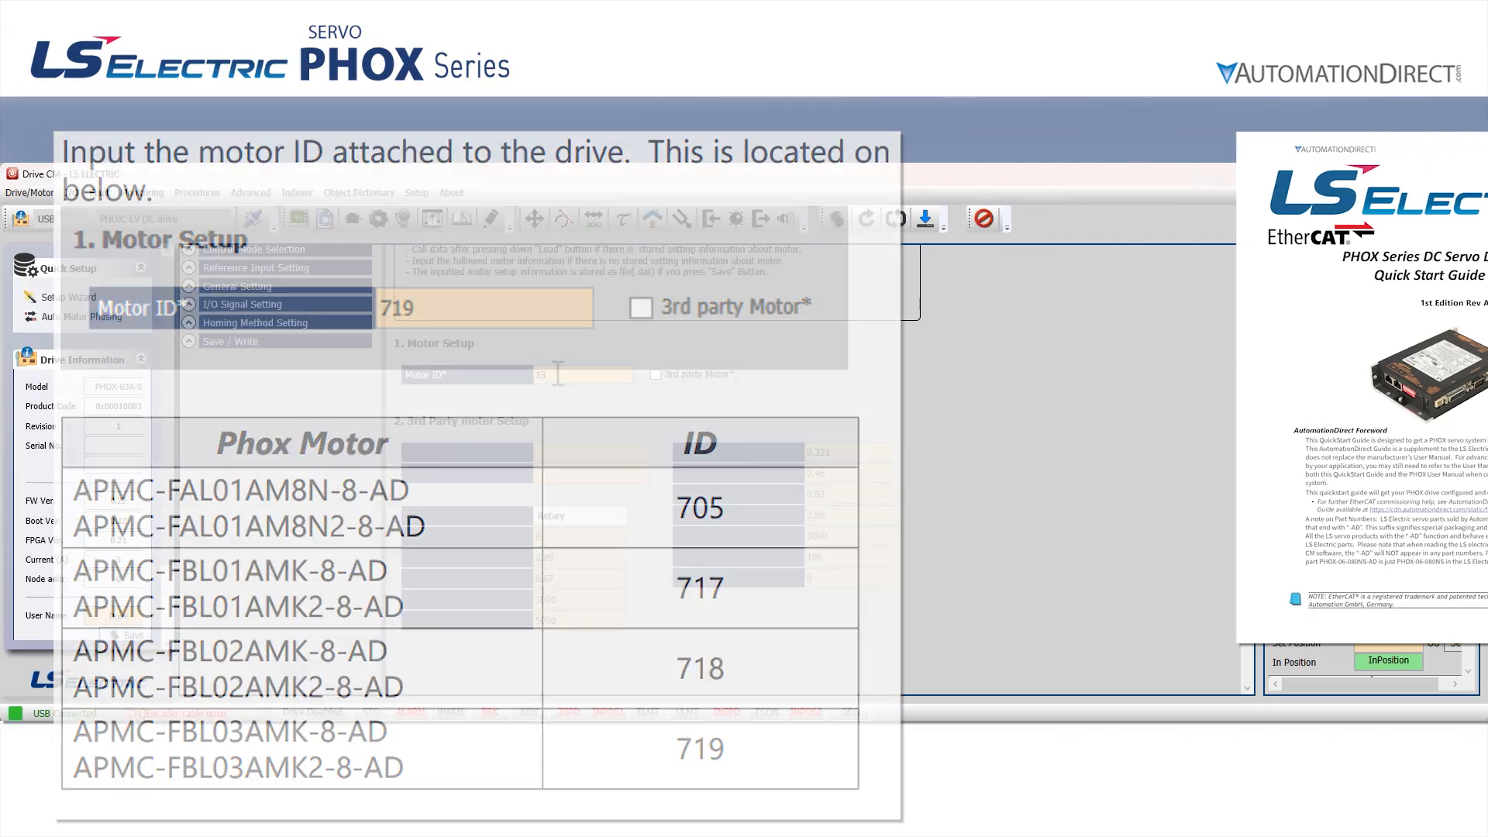
{"action": "type", "text": "705"}
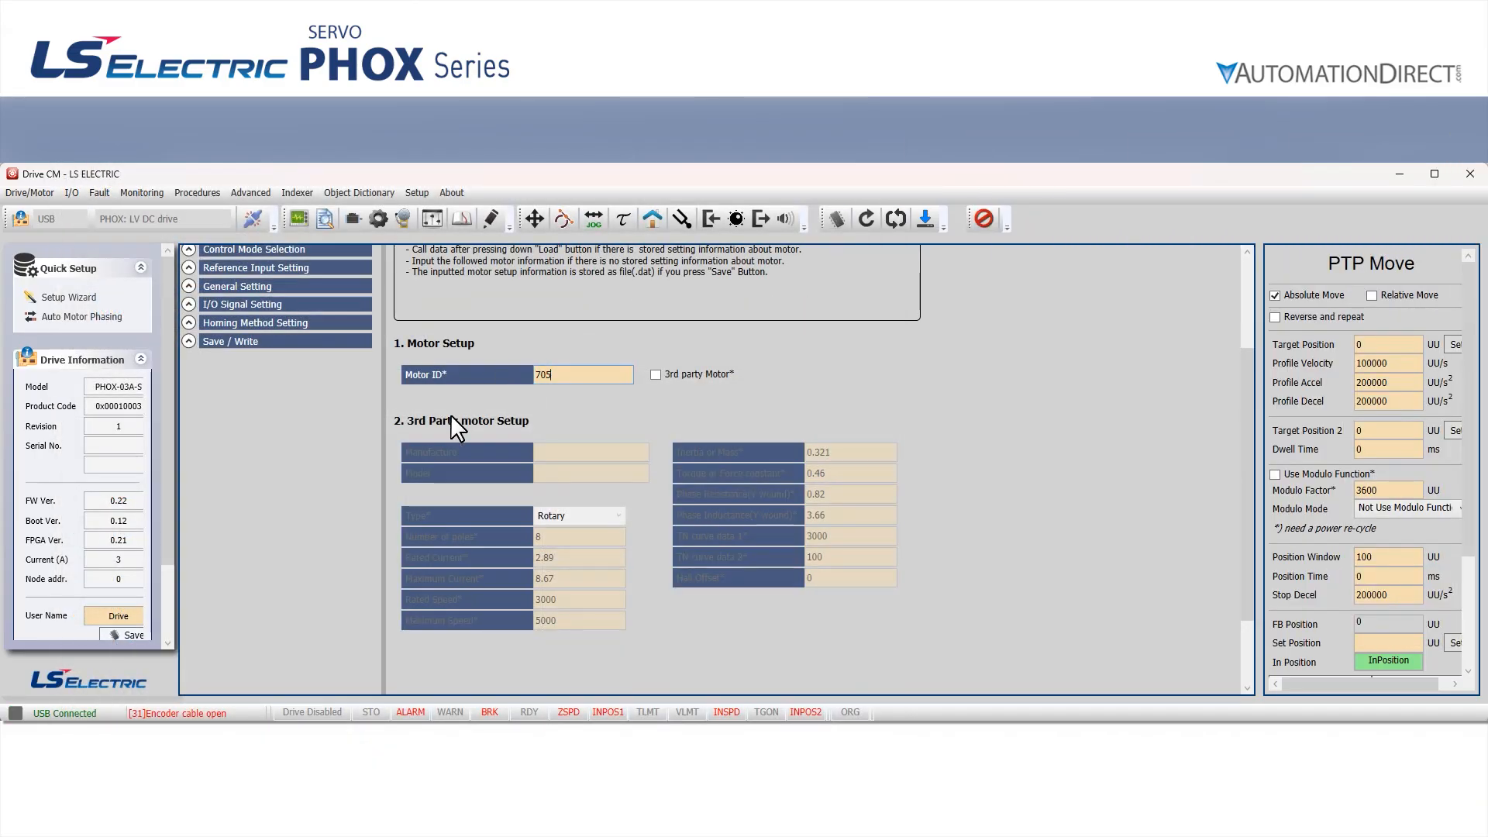
{"action": "key", "text": "Return"}
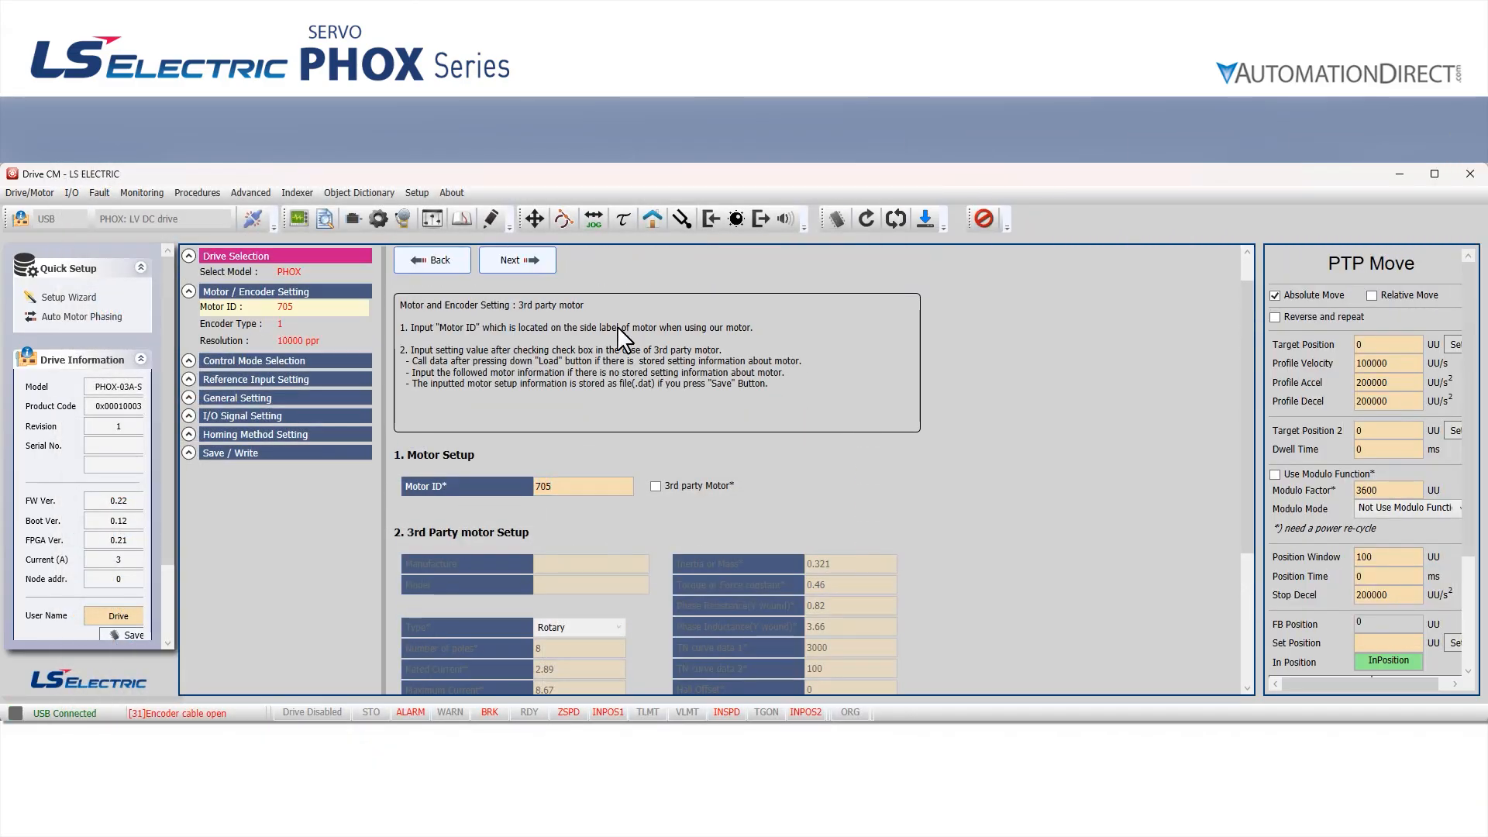
In the wizard's encoder setup, set the encoder type to BiSS, Port A, the resolution to 262144 ppr and the absolute encoder configuration to Config 1
{"action": "left_click", "coordinate": [536, 268]}
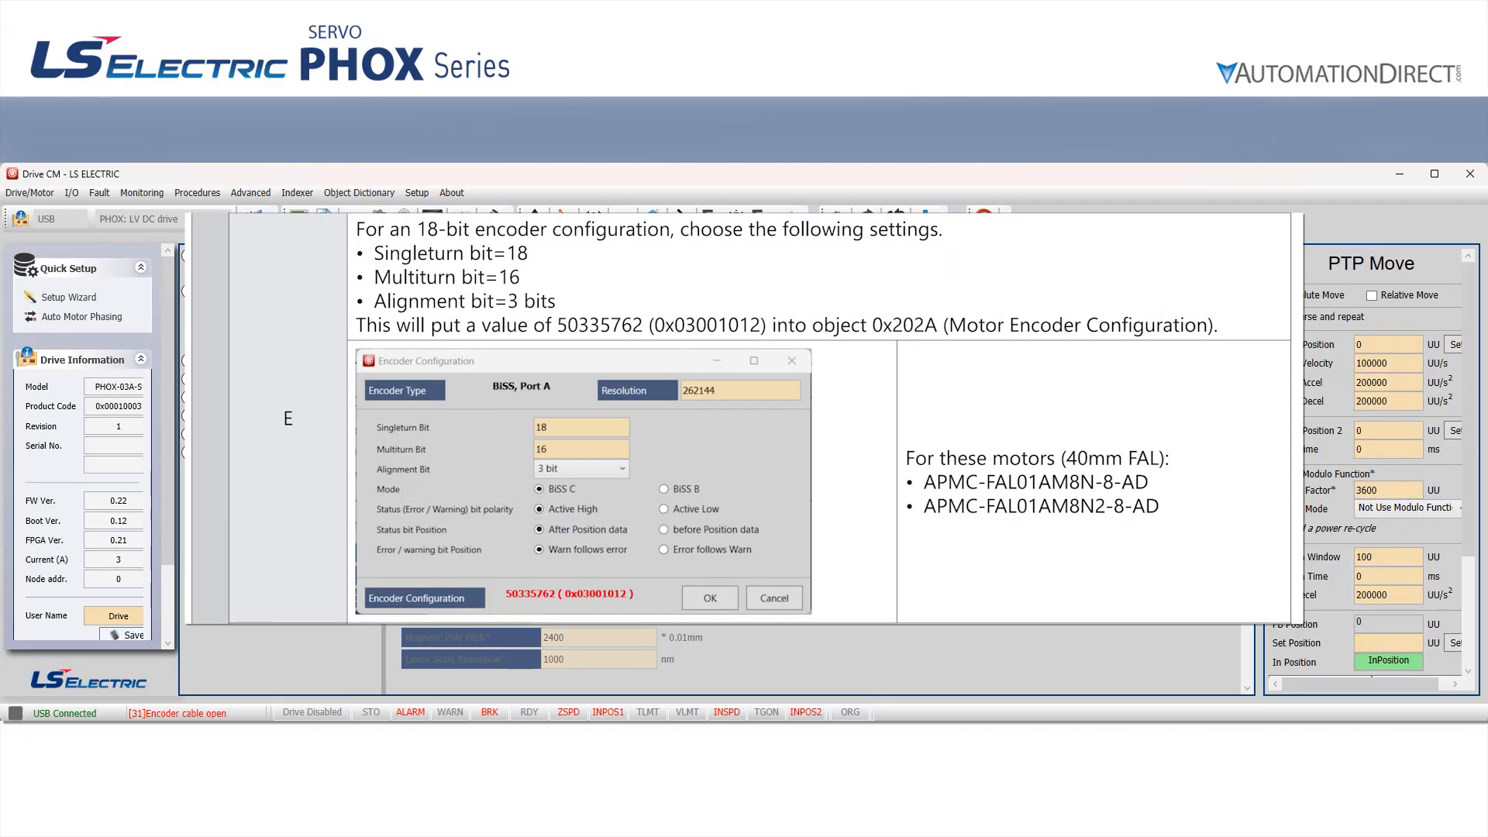
{"action": "left_click_drag", "start_coordinate": [1247, 500], "coordinate": [1242, 587]}
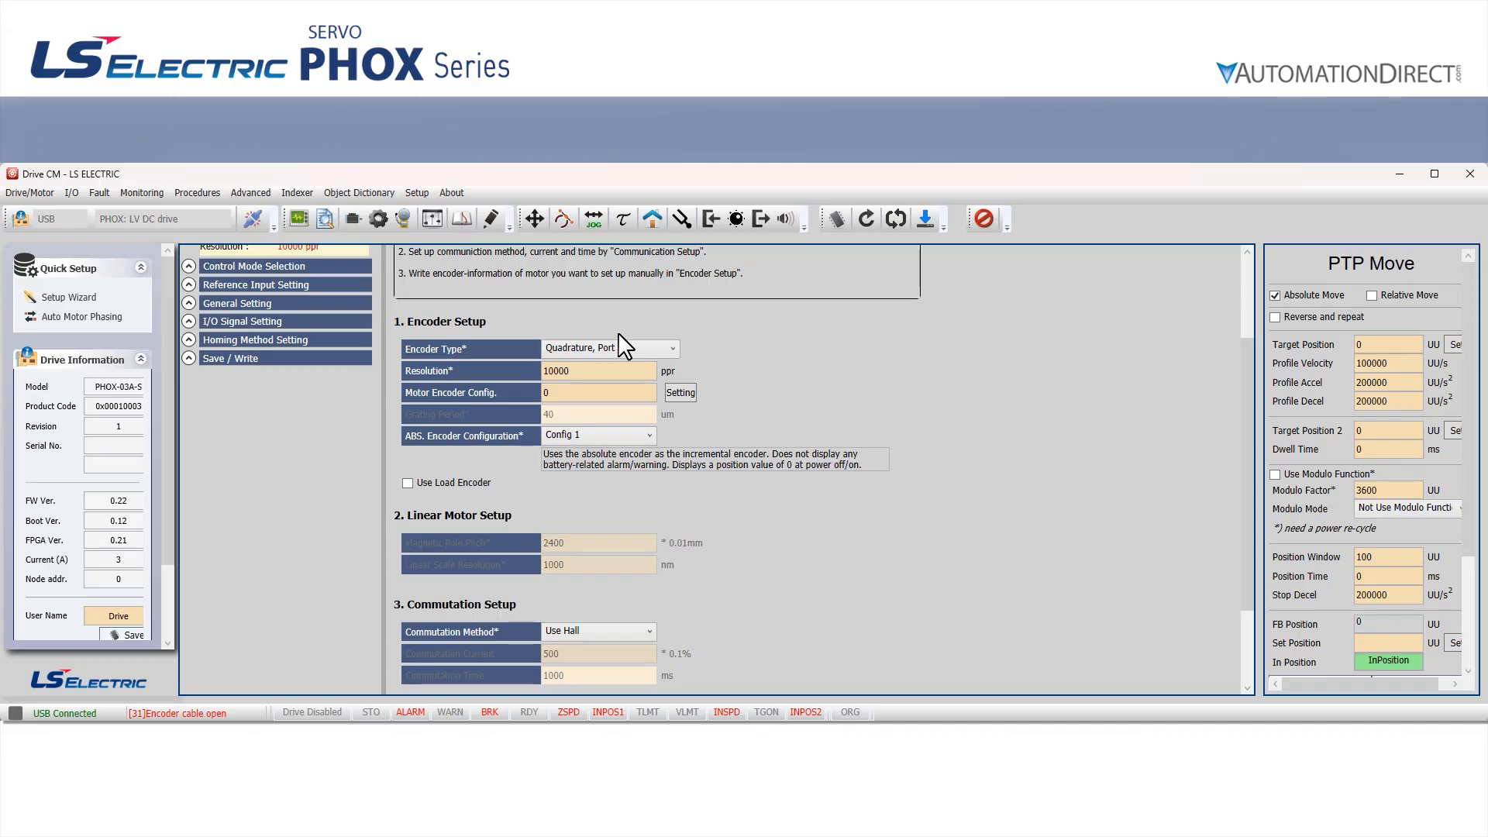
{"action": "left_click", "coordinate": [617, 348]}
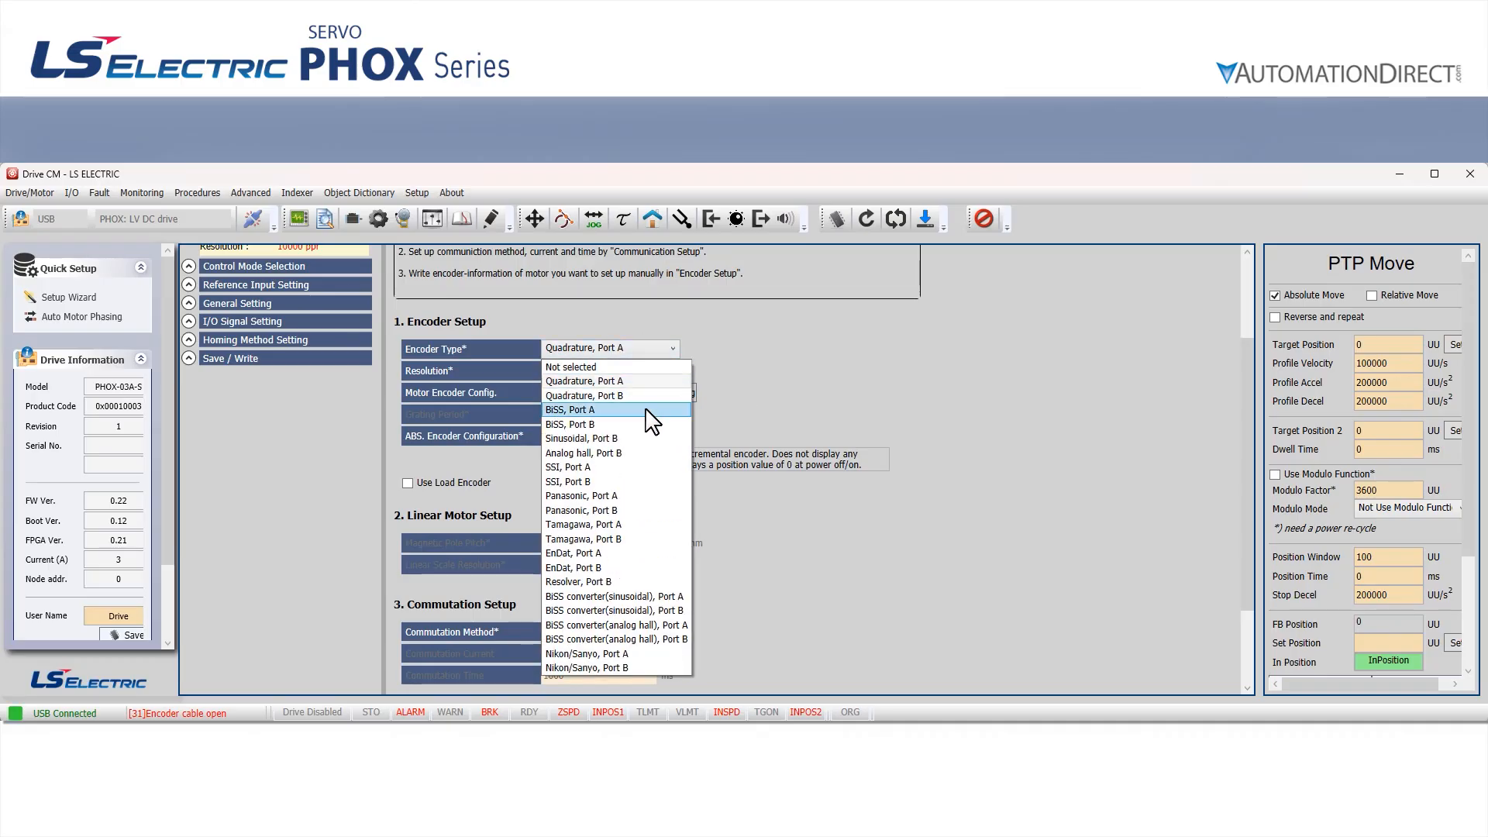
{"action": "left_click", "coordinate": [653, 411]}
{"action": "double_click", "coordinate": [597, 370]}
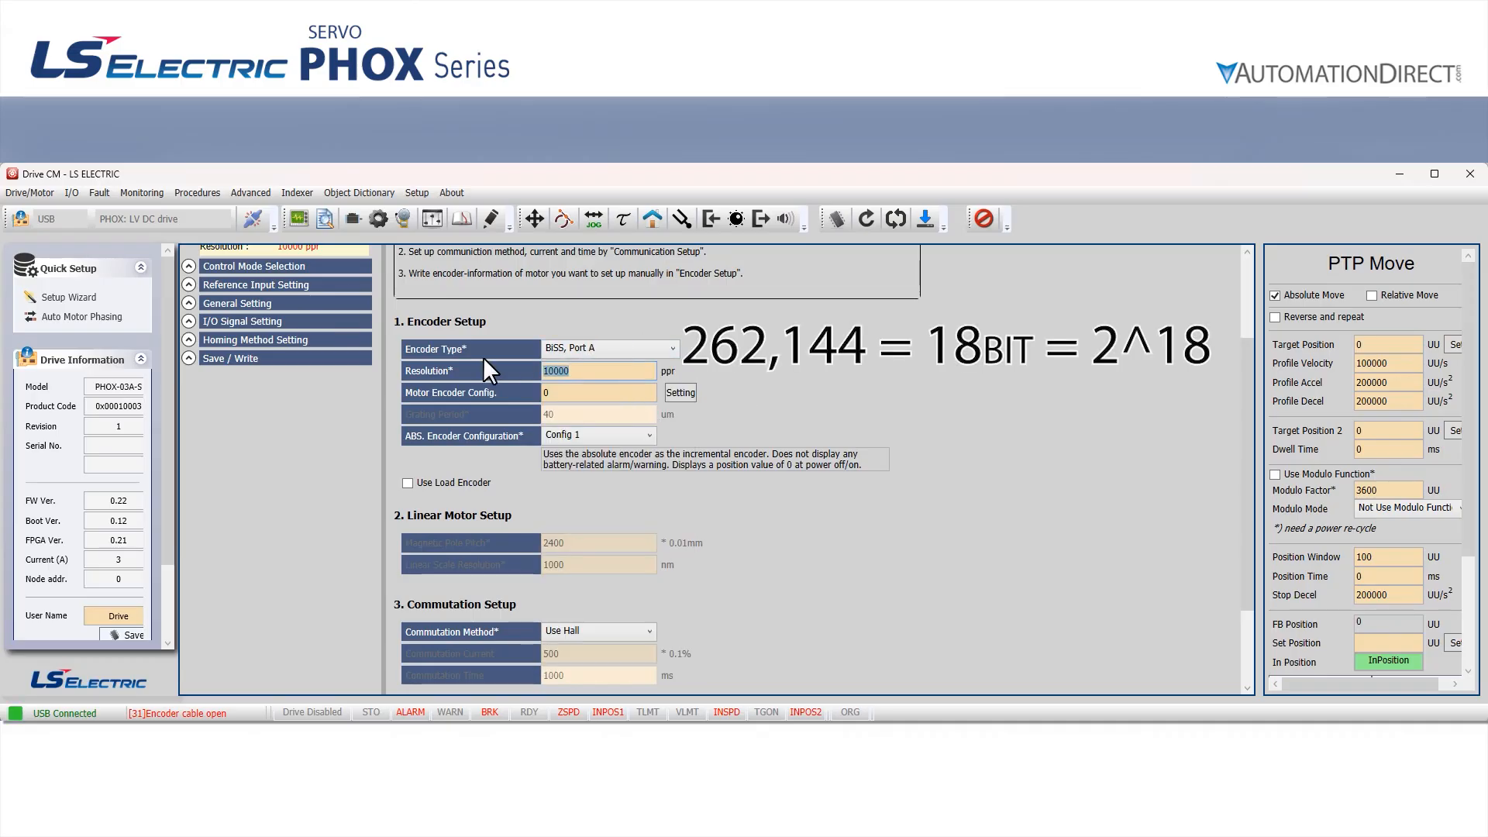
{"action": "type", "text": "262144"}
{"action": "key", "text": "Return"}
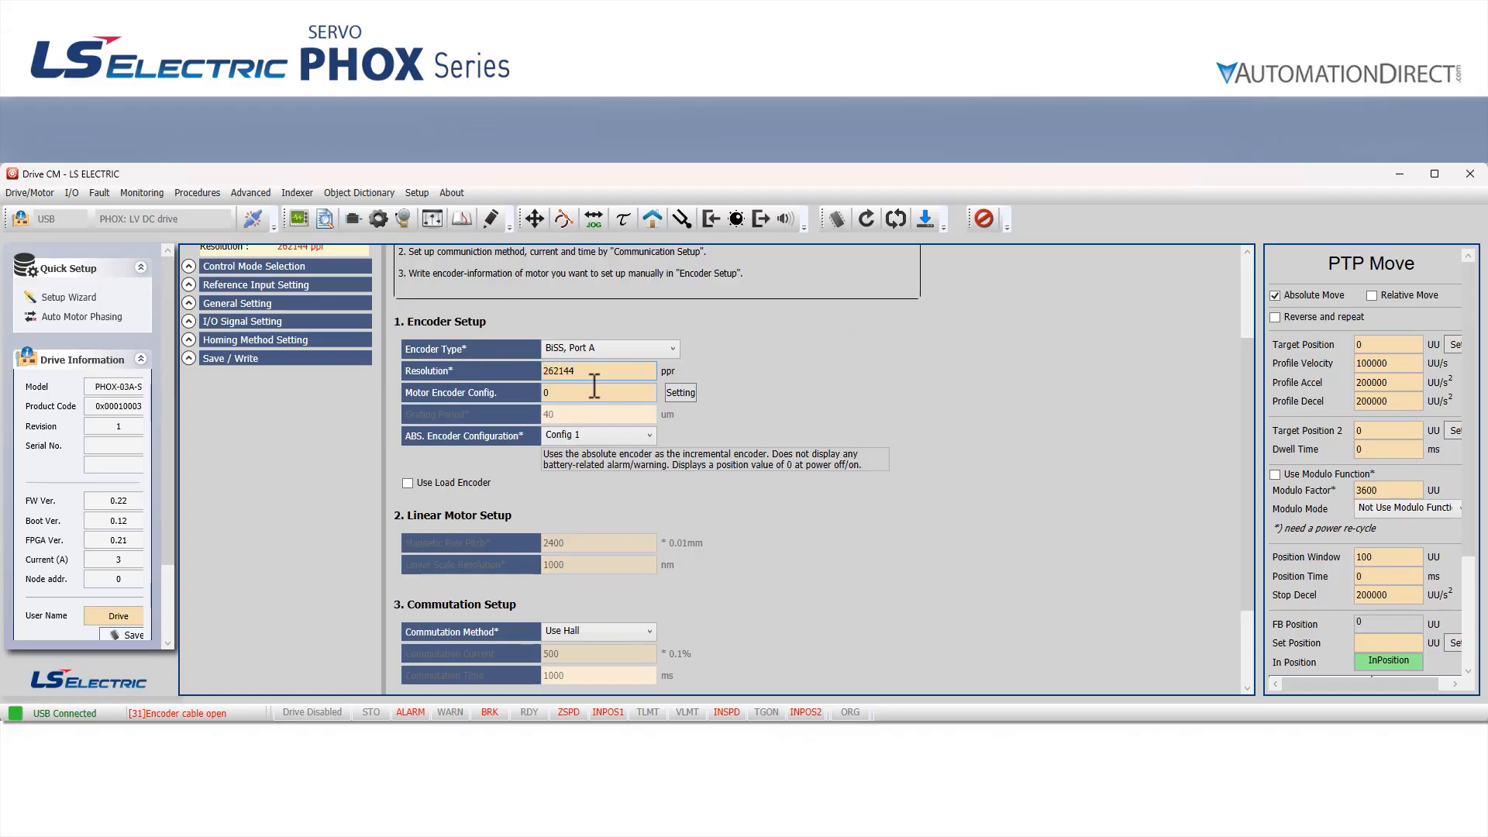
{"action": "left_click", "coordinate": [631, 436]}
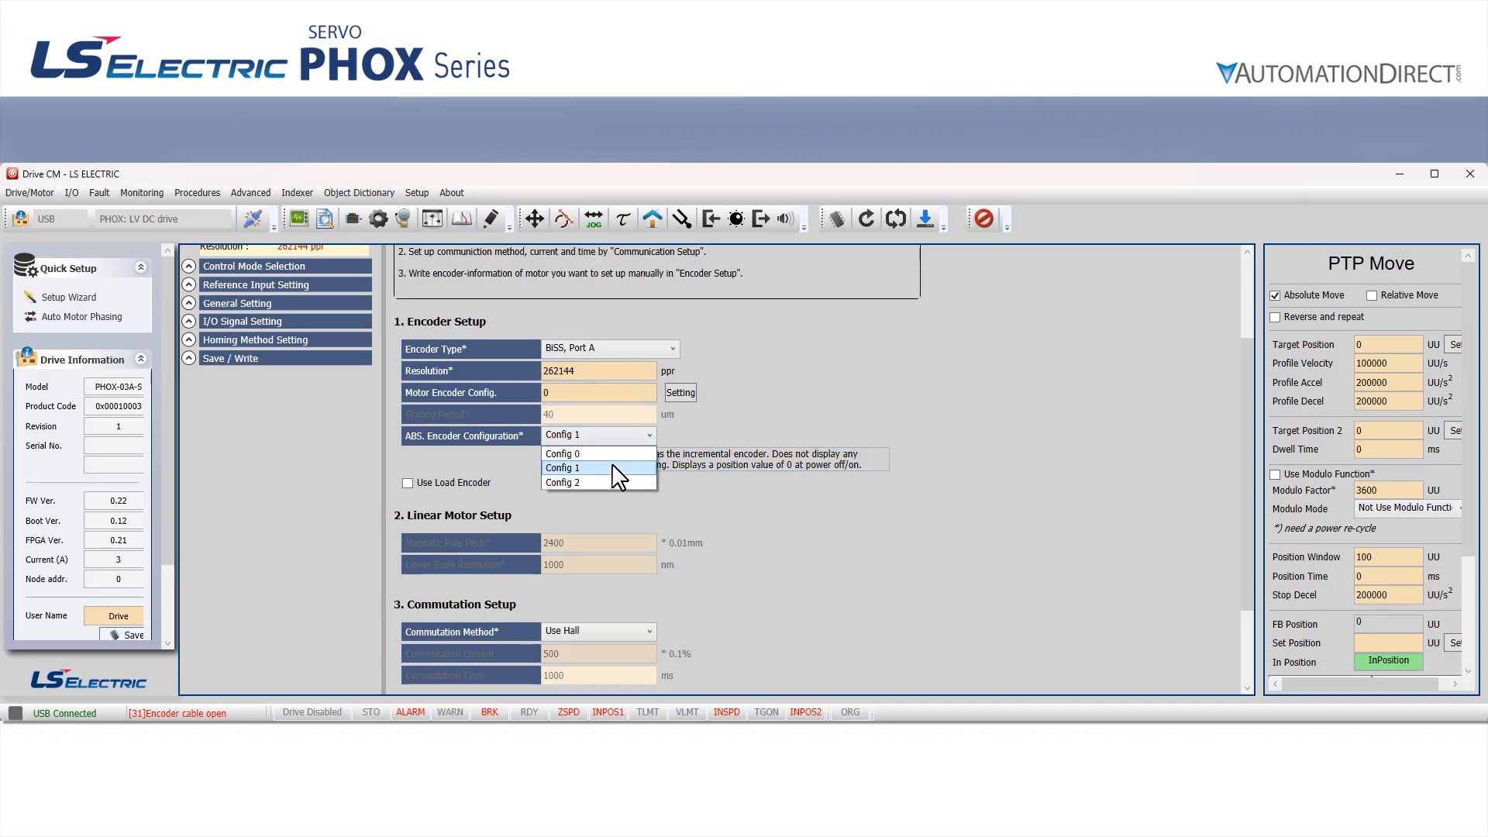
{"action": "left_click", "coordinate": [613, 467]}
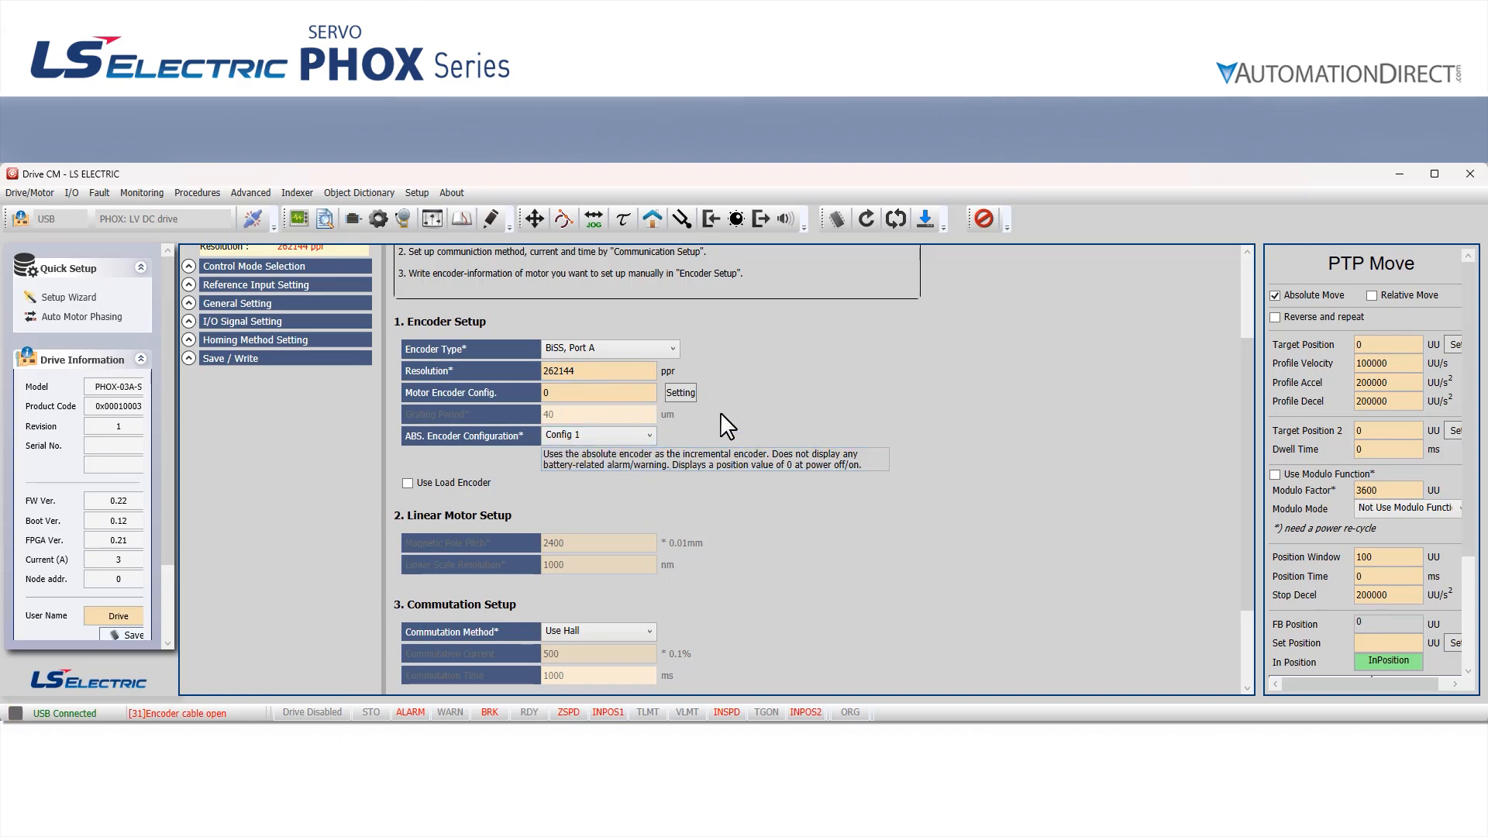
In the motor encoder configuration, set the multiturn bit to 16 and the alignment bit to 3 bit, and accept the settings
{"action": "left_click", "coordinate": [675, 393]}
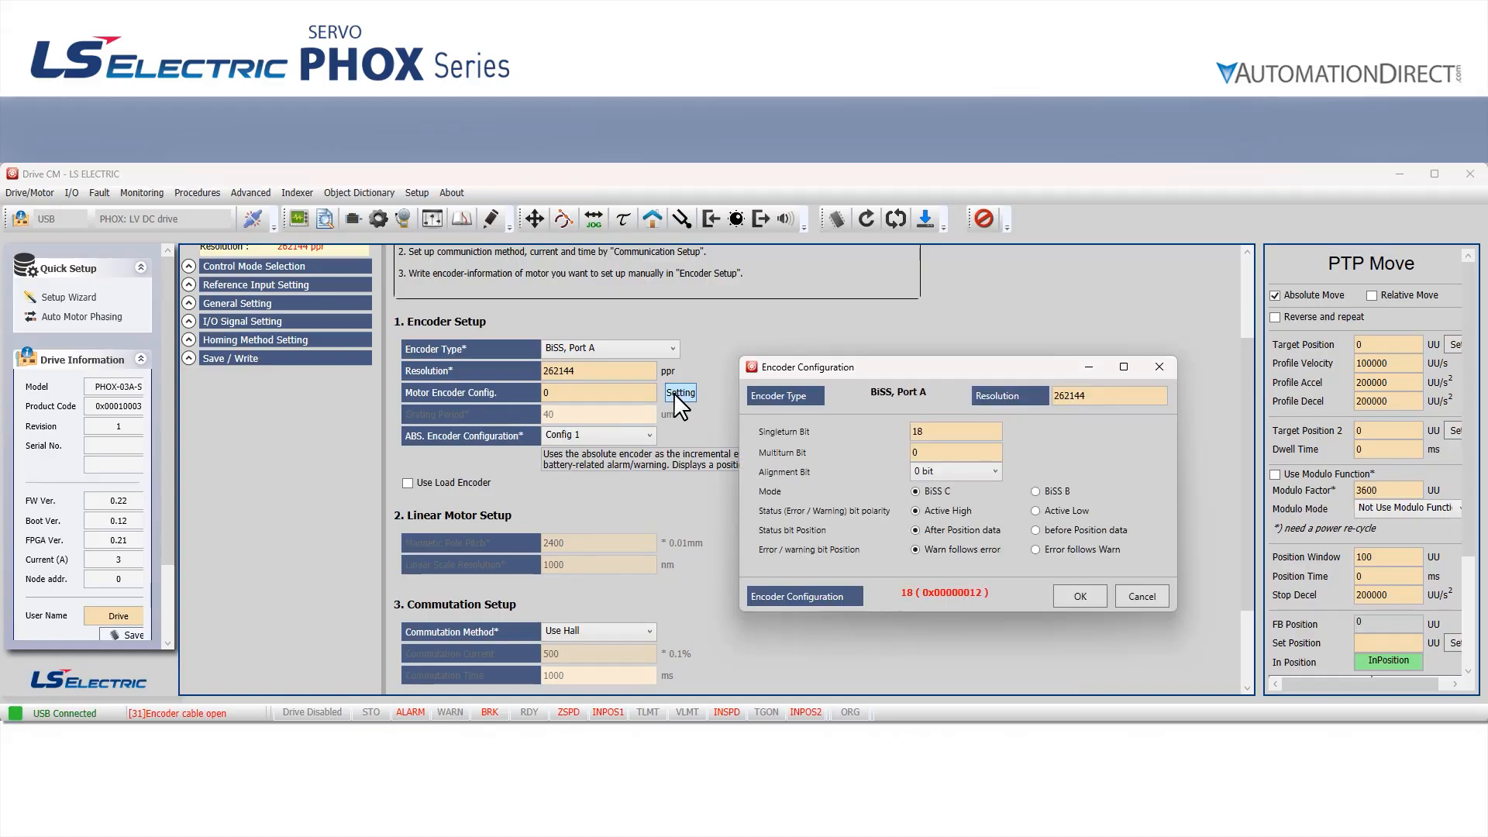
{"action": "left_click", "coordinate": [936, 454]}
{"action": "type", "text": "16"}
{"action": "left_click", "coordinate": [934, 471]}
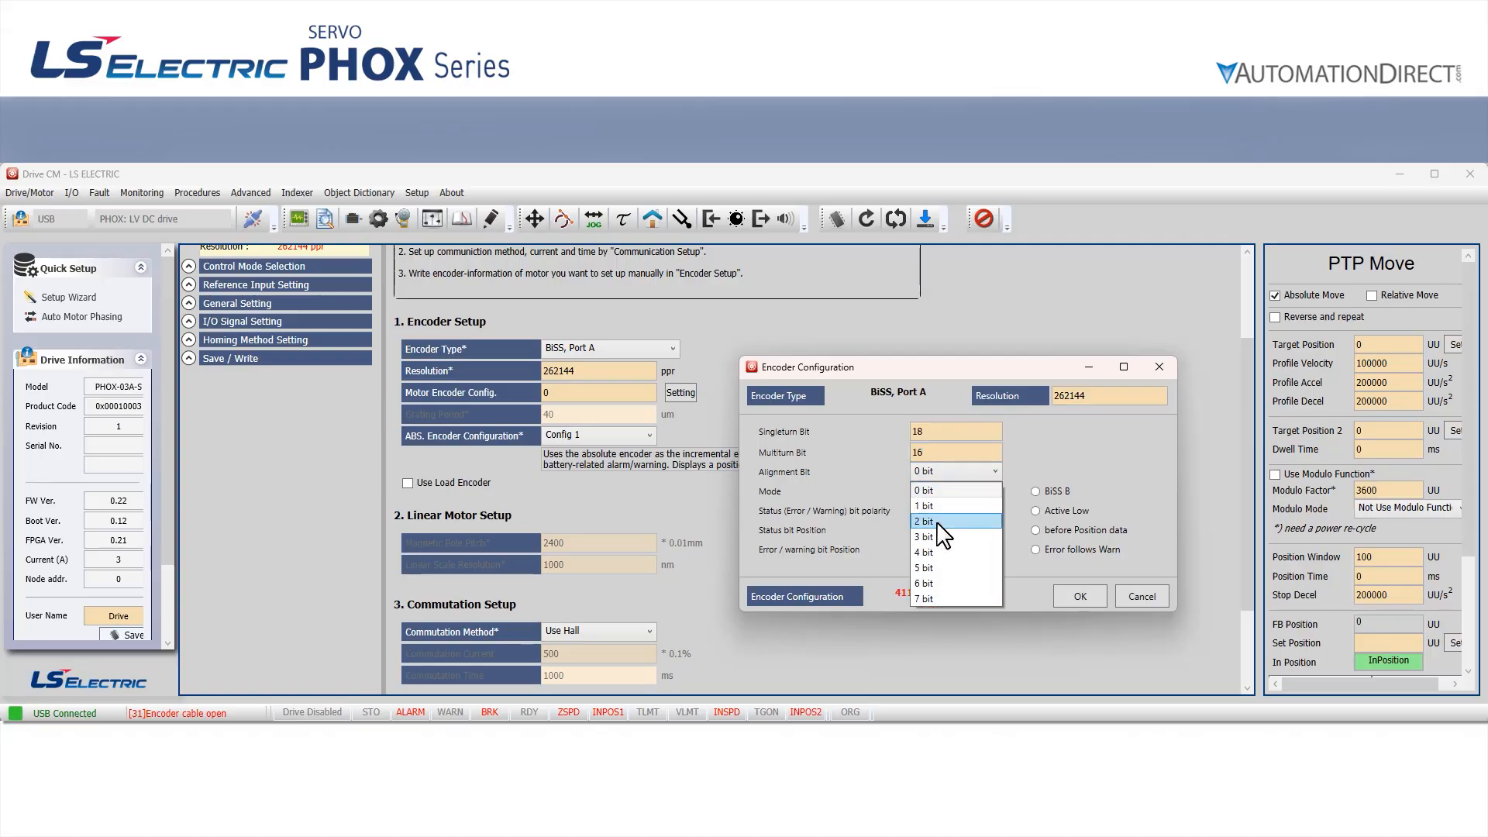
{"action": "left_click", "coordinate": [939, 536]}
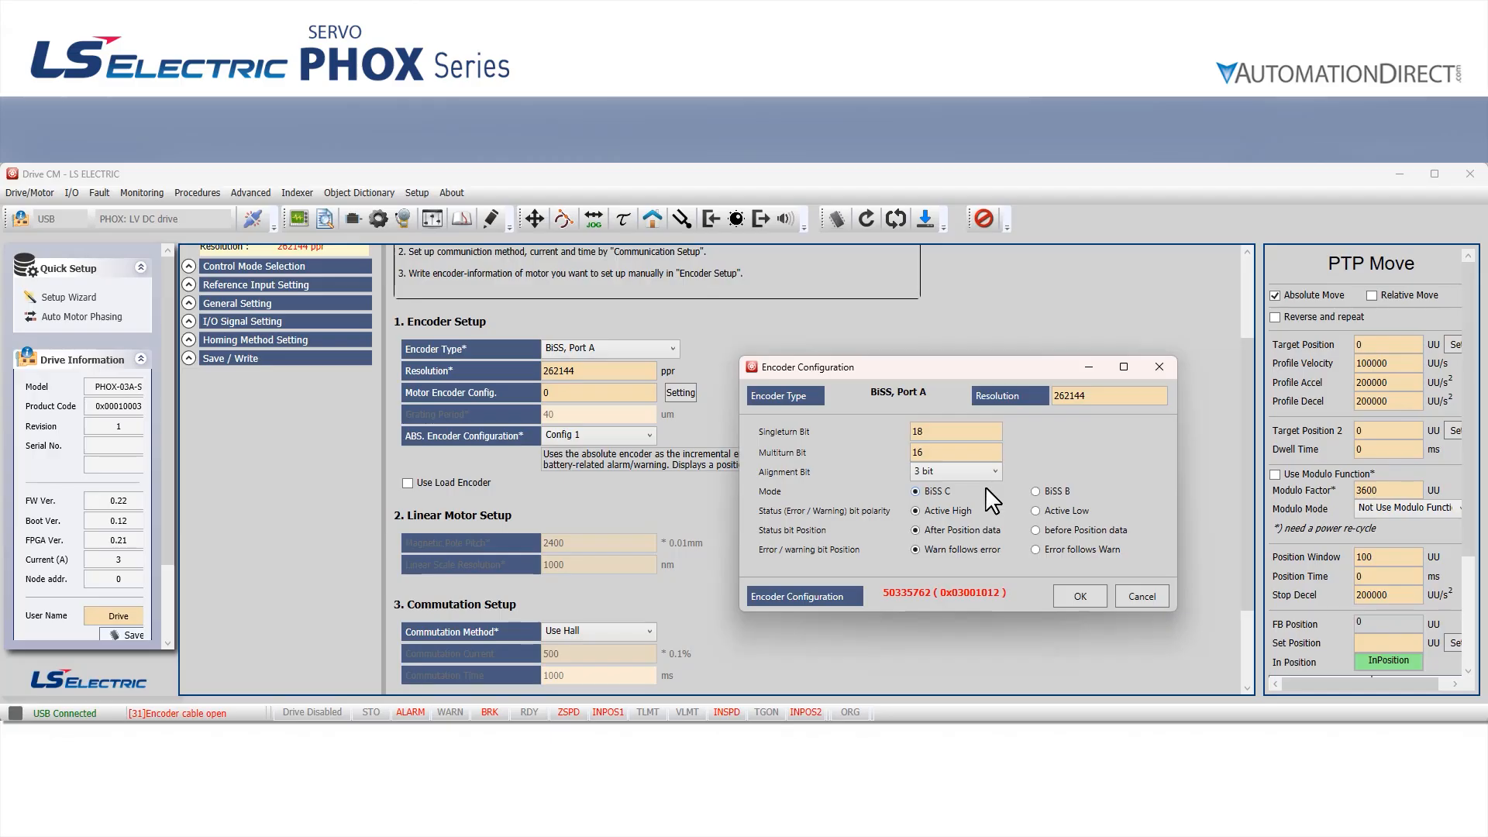
{"action": "left_click", "coordinate": [1086, 597]}
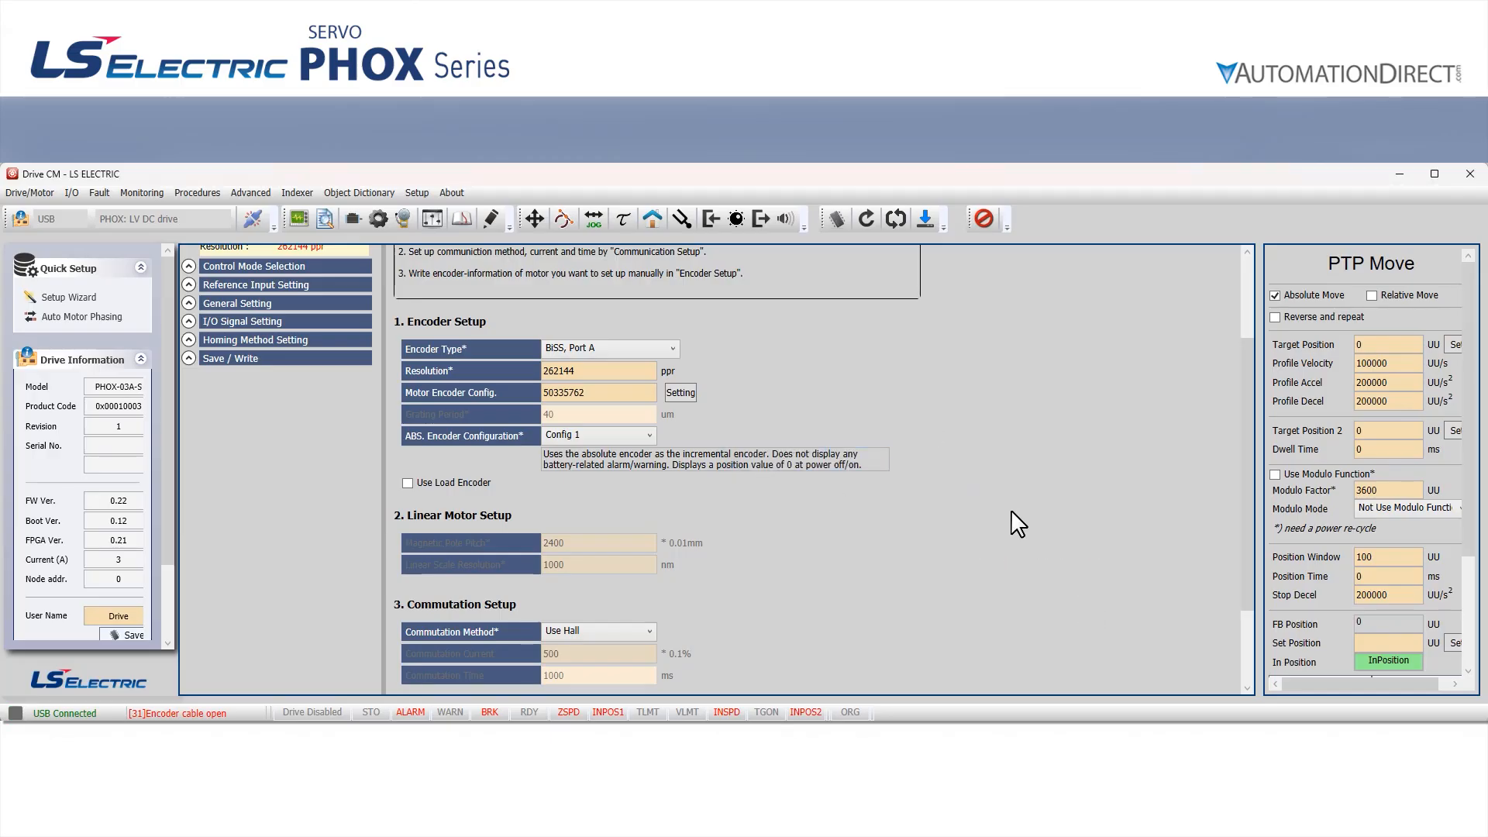
Advance to control mode selection, choose Index Position (0) and continue to the reference input settings
{"action": "left_click_drag", "start_coordinate": [1242, 476], "coordinate": [1242, 411]}
{"action": "left_click", "coordinate": [518, 297]}
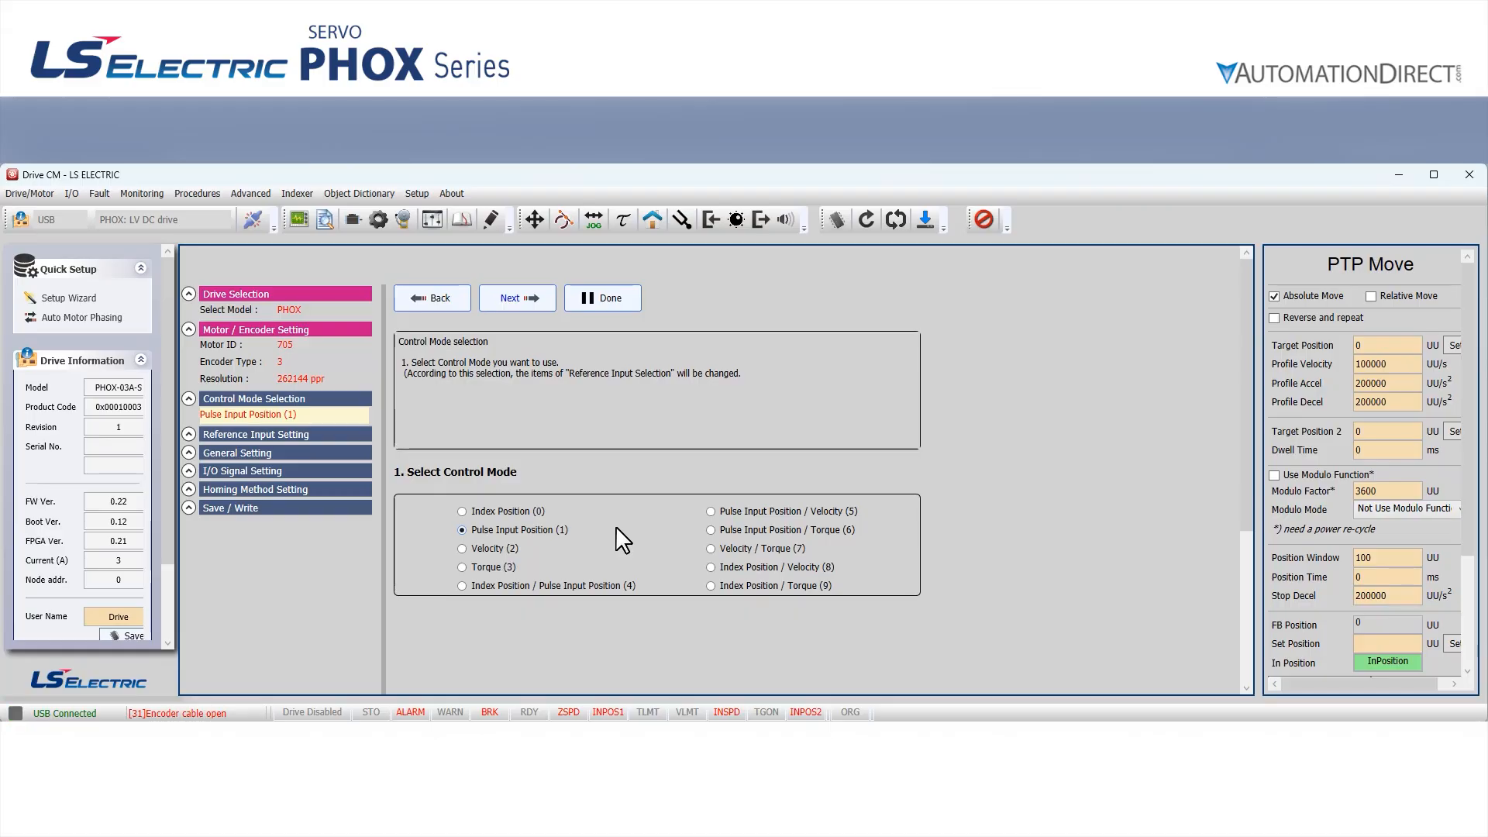
{"action": "left_click", "coordinate": [462, 512]}
{"action": "left_click", "coordinate": [497, 308]}
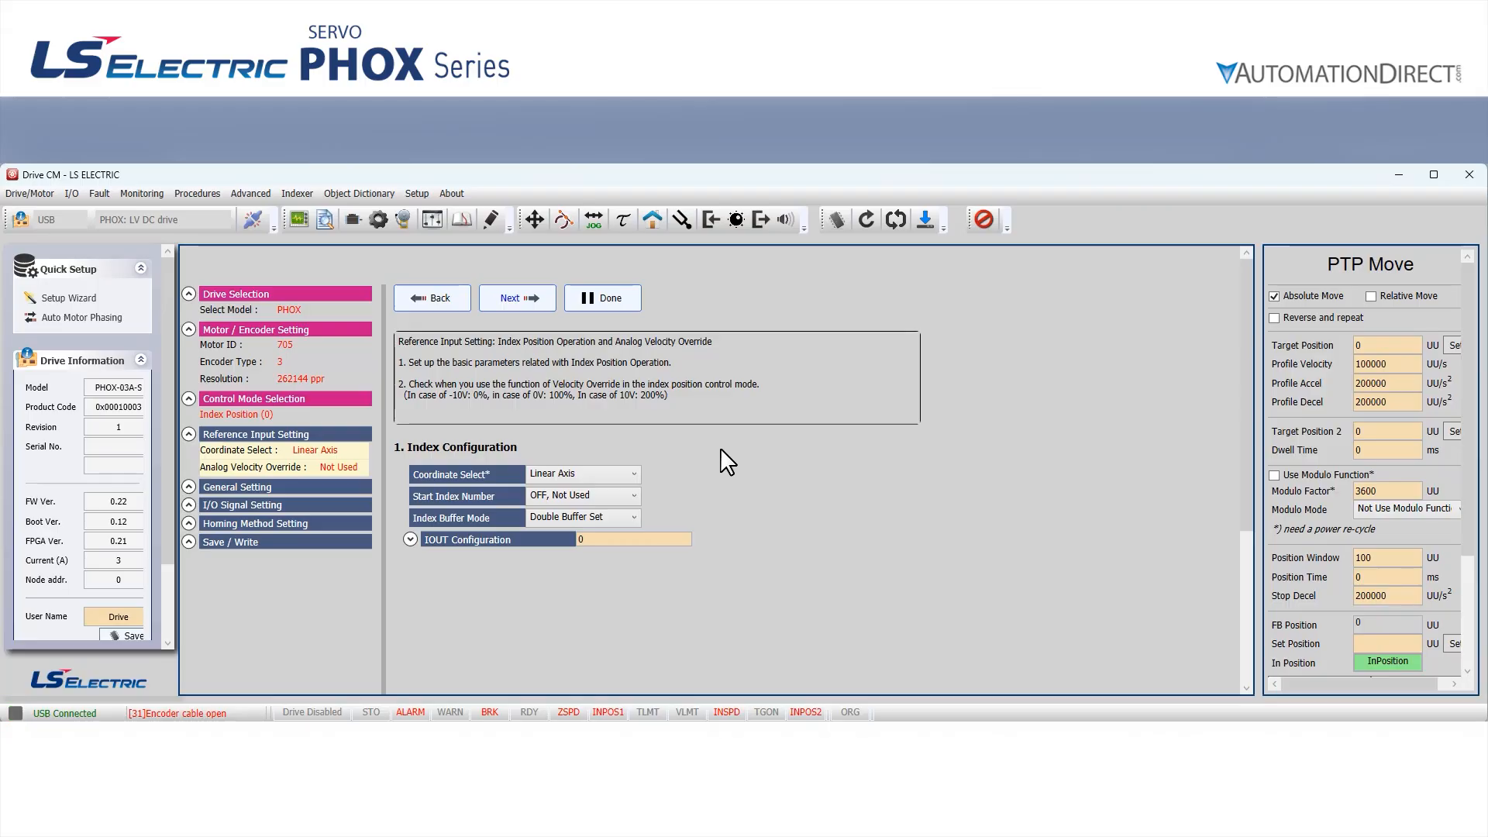
Keep the current reference input, general, I/O signal and homing settings and advance through the wizard to the Save / Write page
{"action": "left_click", "coordinate": [514, 299]}
{"action": "left_click", "coordinate": [514, 300]}
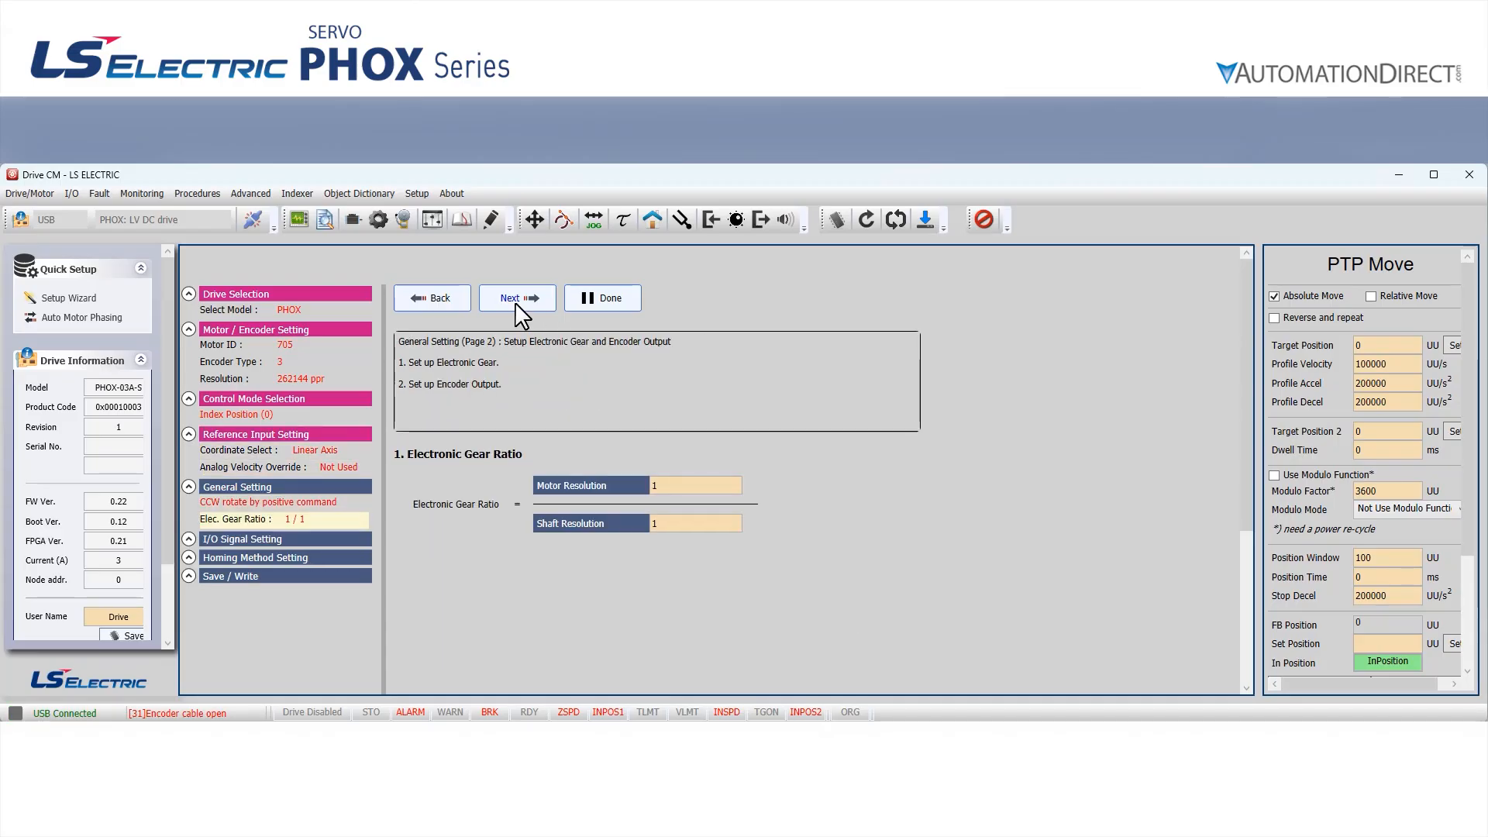
{"action": "left_click", "coordinate": [514, 301]}
{"action": "left_click", "coordinate": [530, 303]}
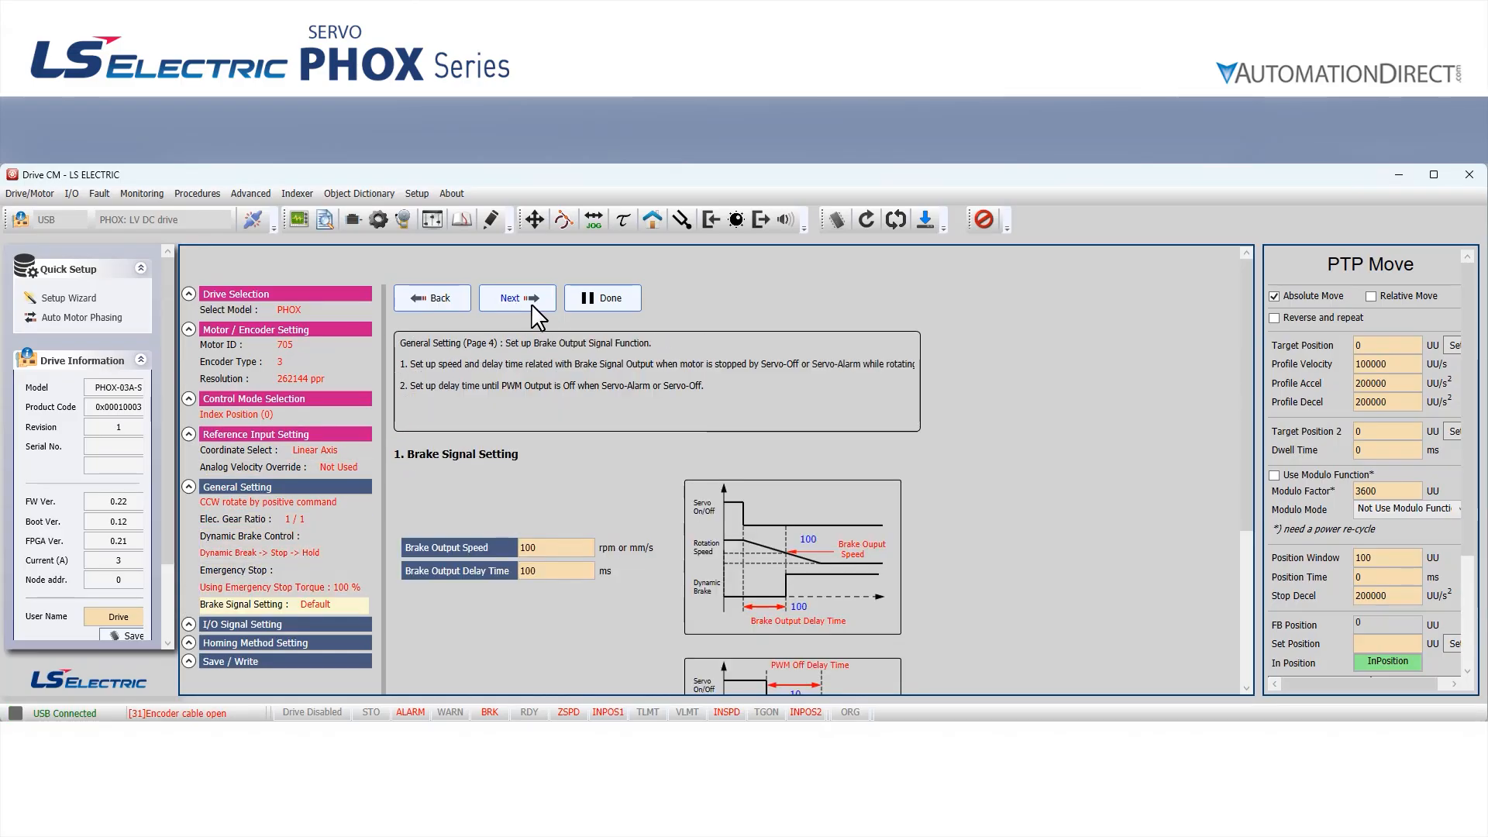
{"action": "left_click", "coordinate": [532, 304]}
{"action": "left_click", "coordinate": [532, 304]}
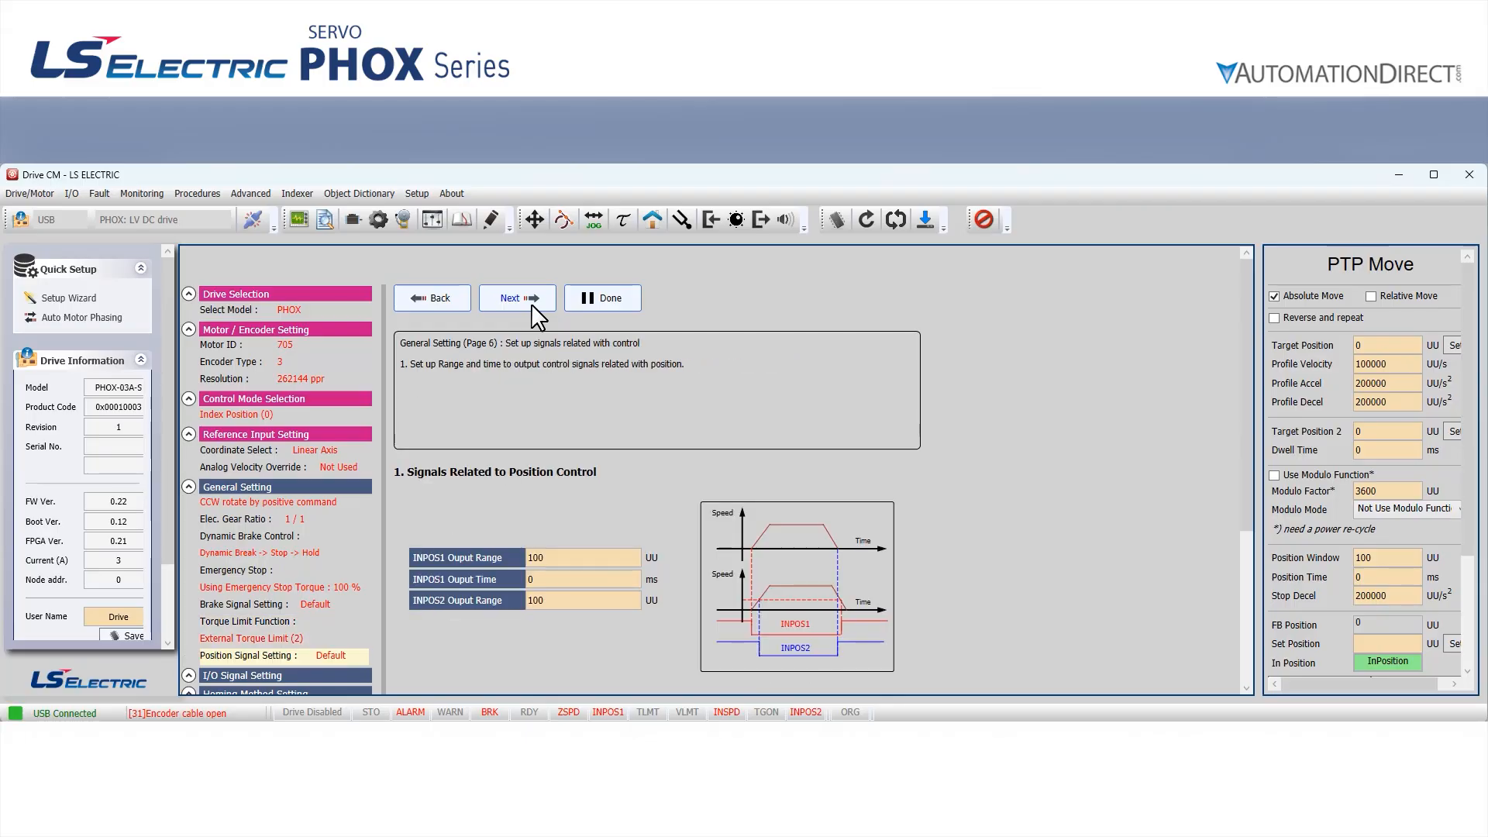
{"action": "left_click", "coordinate": [531, 304]}
{"action": "left_click", "coordinate": [532, 304]}
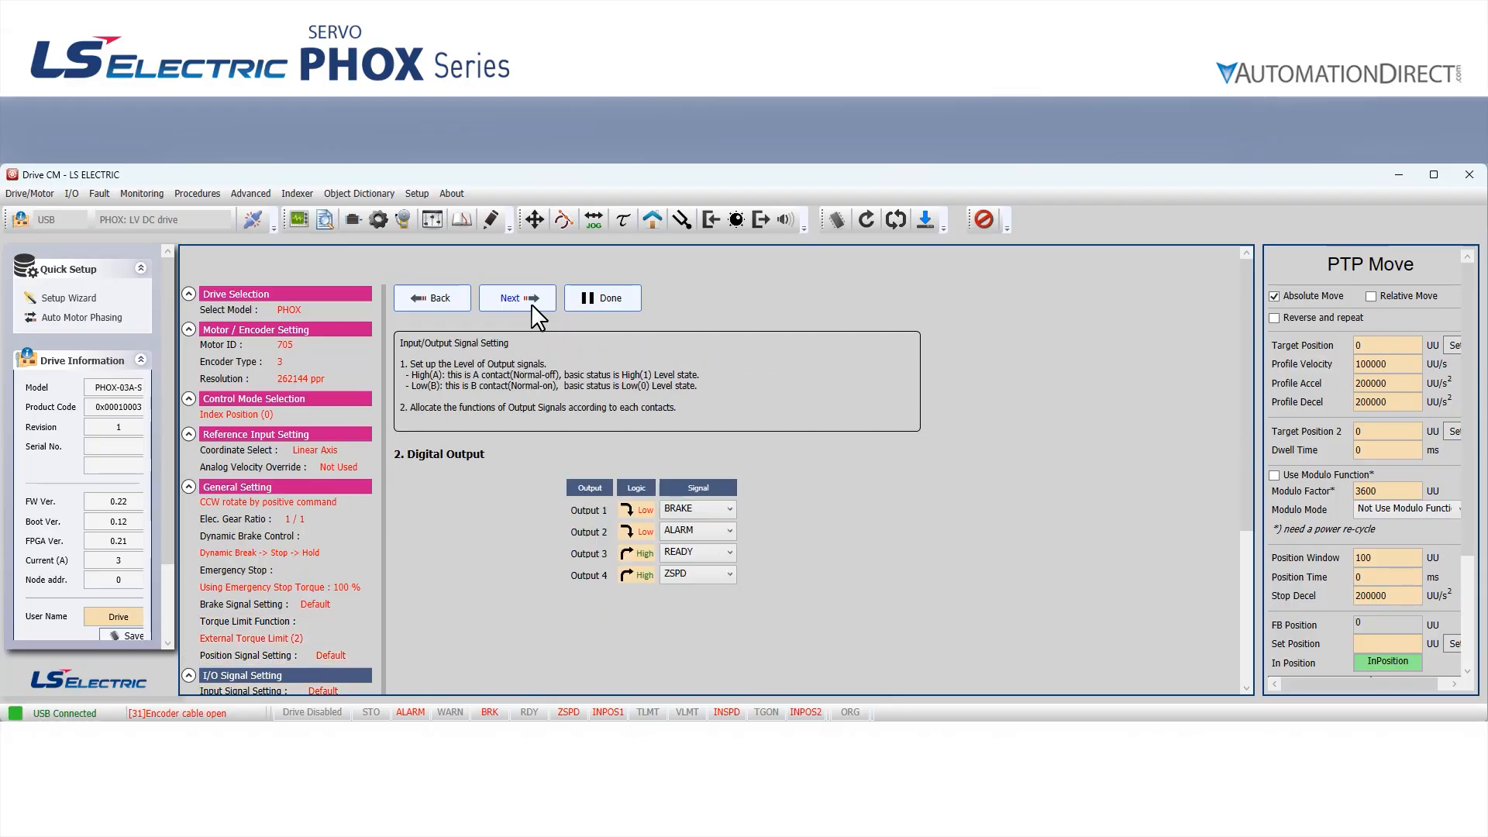
{"action": "left_click", "coordinate": [532, 304]}
{"action": "left_click", "coordinate": [532, 304]}
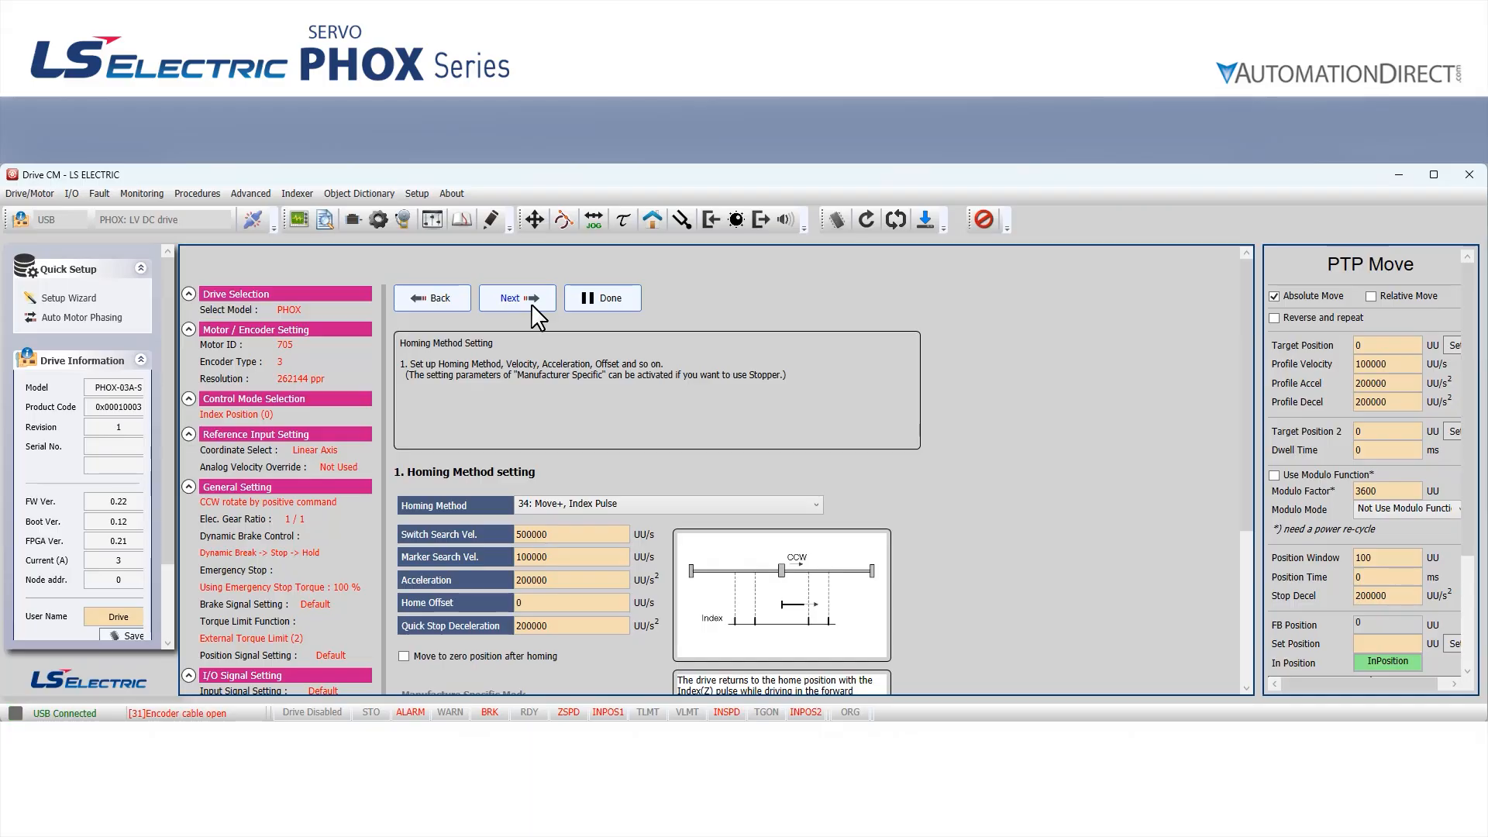
{"action": "left_click", "coordinate": [531, 304]}
Write the wizard settings to the drive, acknowledge the completed transfer and save the parameters to drive memory
{"action": "scroll", "coordinate": [812, 456], "scroll_direction": "down", "scroll_amount": 3}
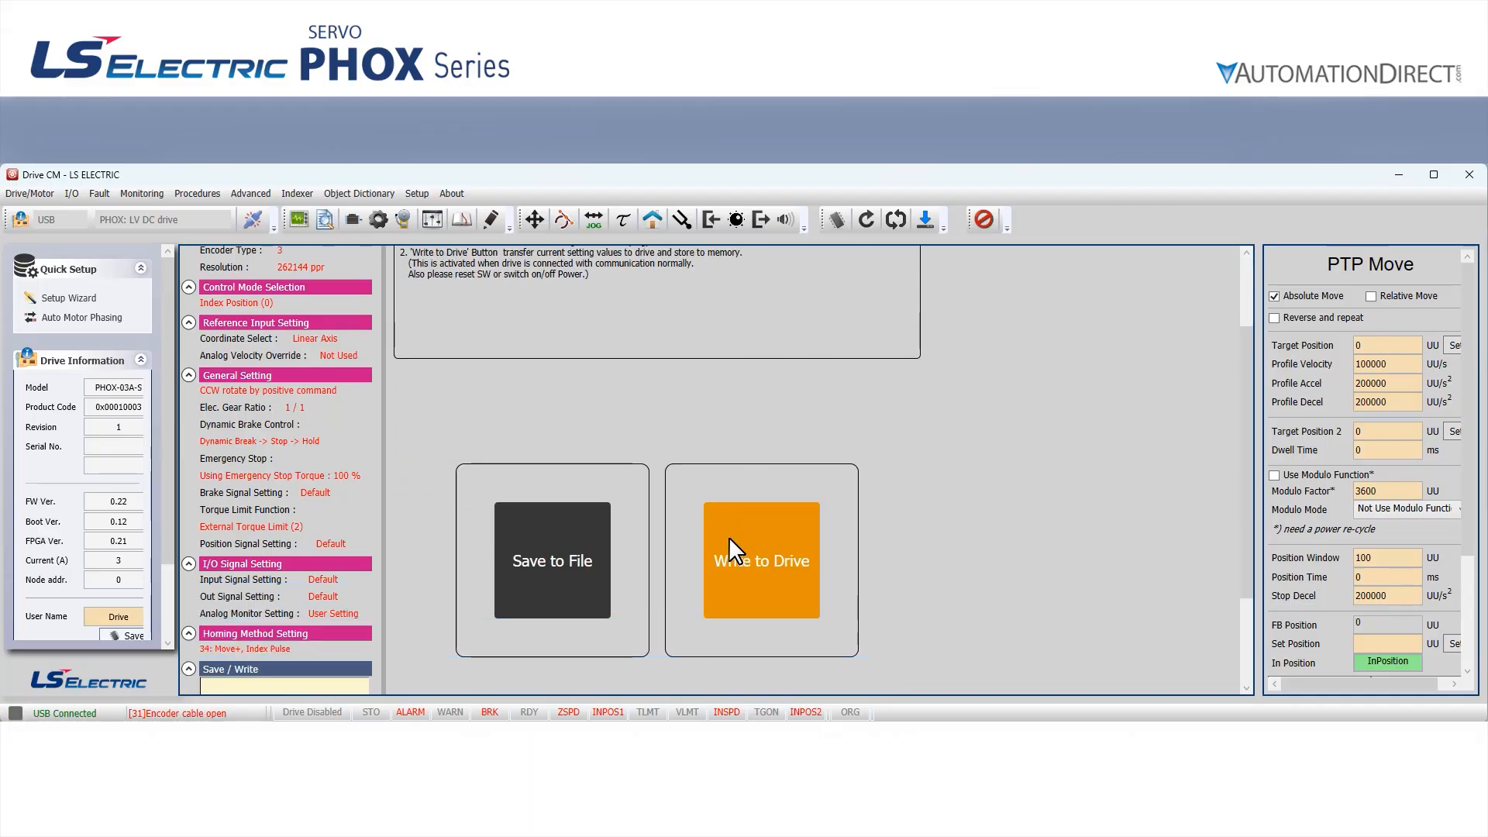
{"action": "left_click", "coordinate": [736, 538]}
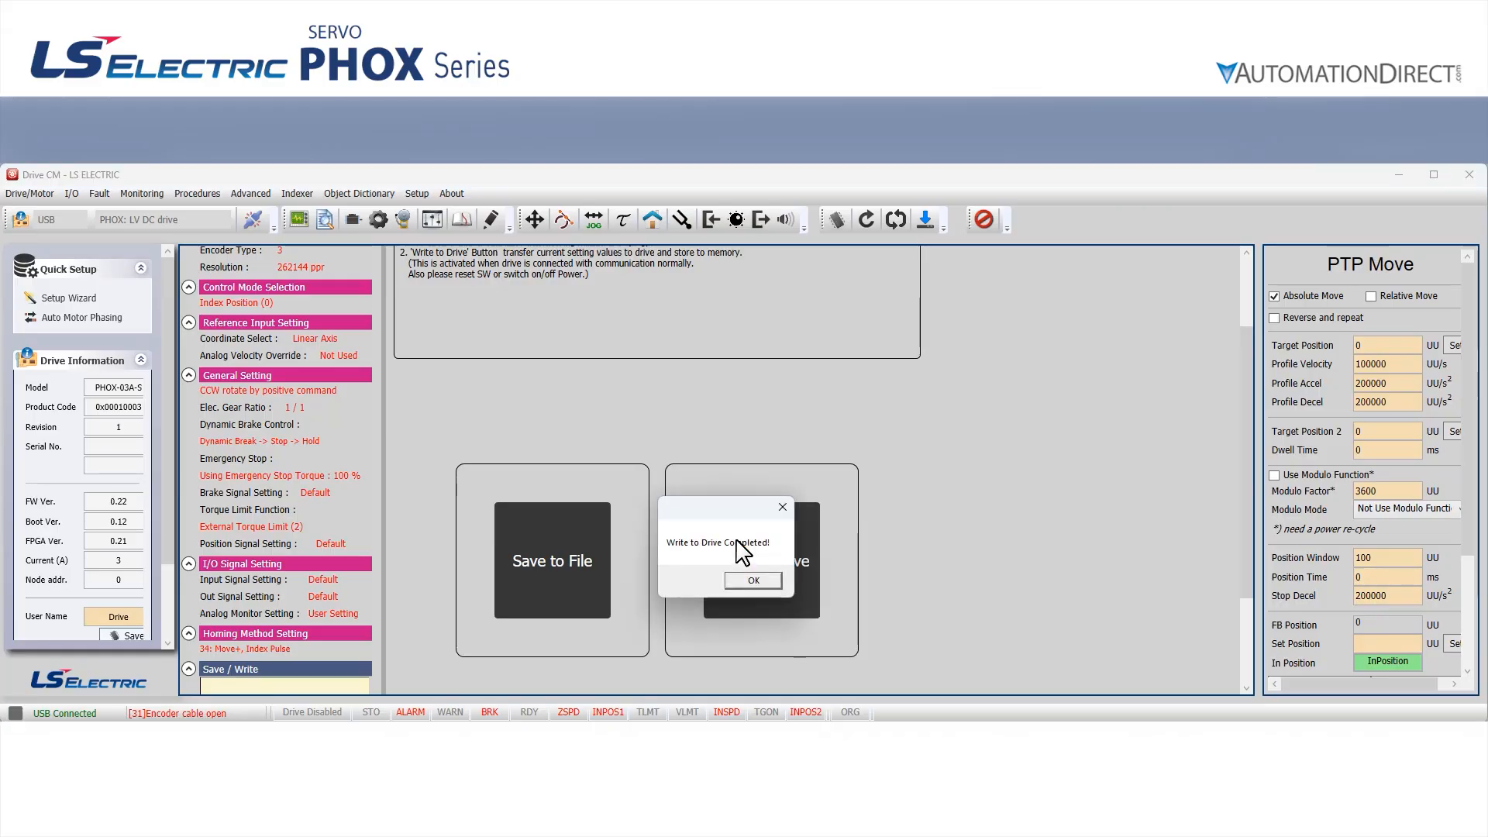
{"action": "left_click", "coordinate": [741, 583]}
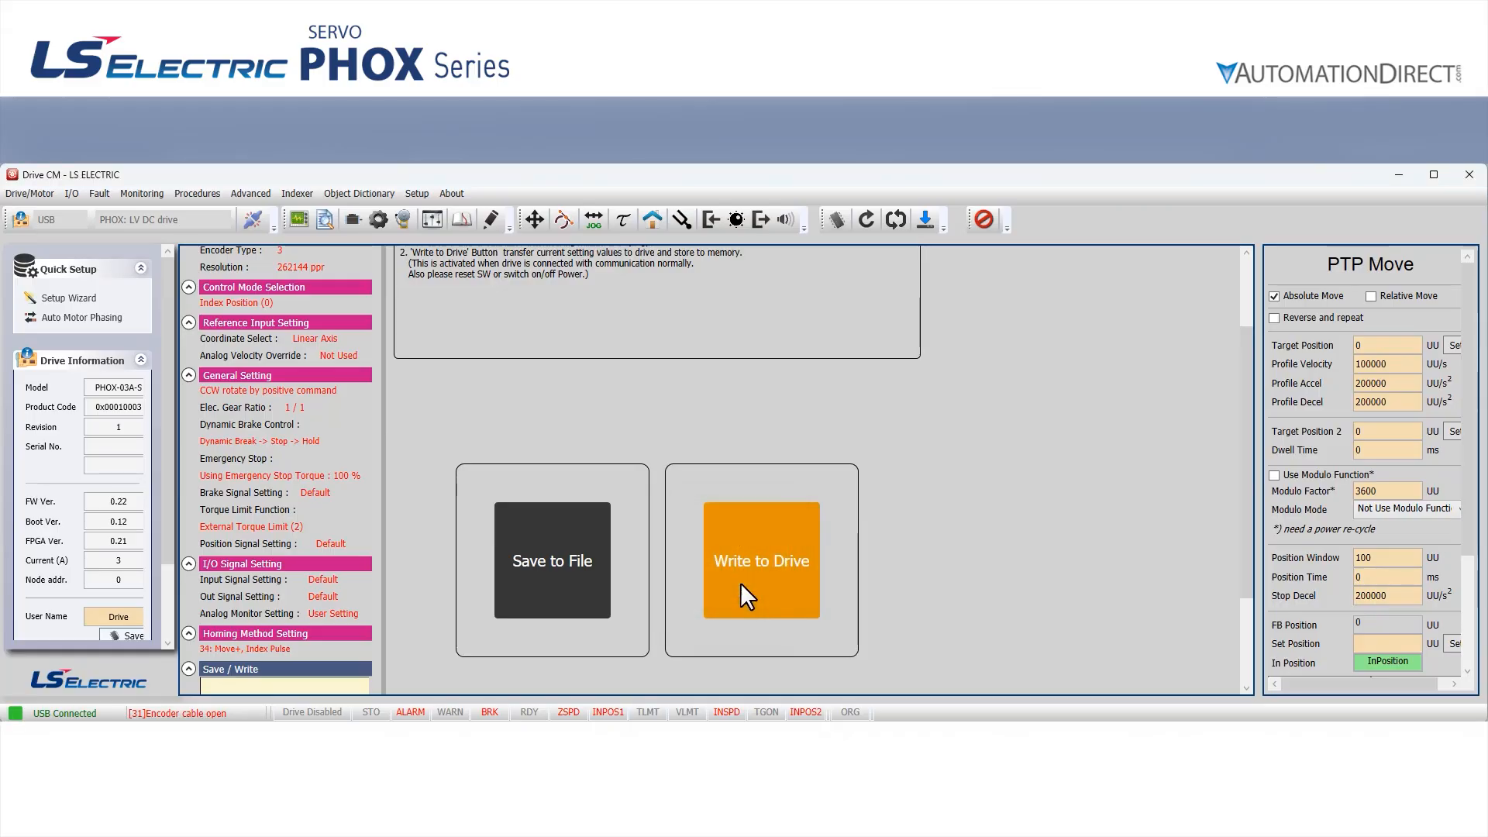
{"action": "left_click", "coordinate": [839, 222]}
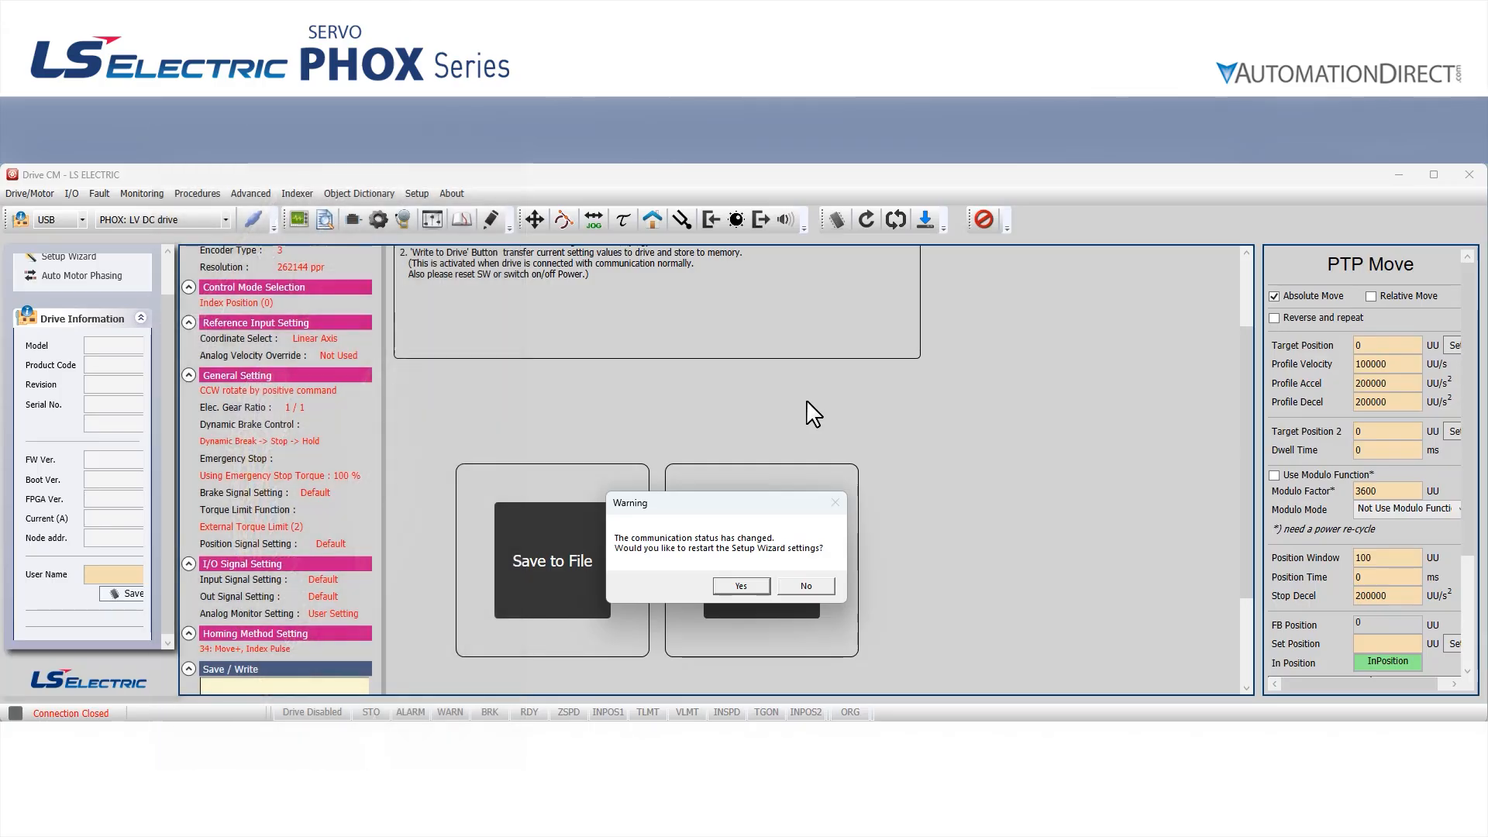
Agree to restart the Setup Wizard settings, reconnect to the PHOX drive over USB and show the drive's status display
{"action": "left_click", "coordinate": [740, 586]}
{"action": "left_click", "coordinate": [253, 220]}
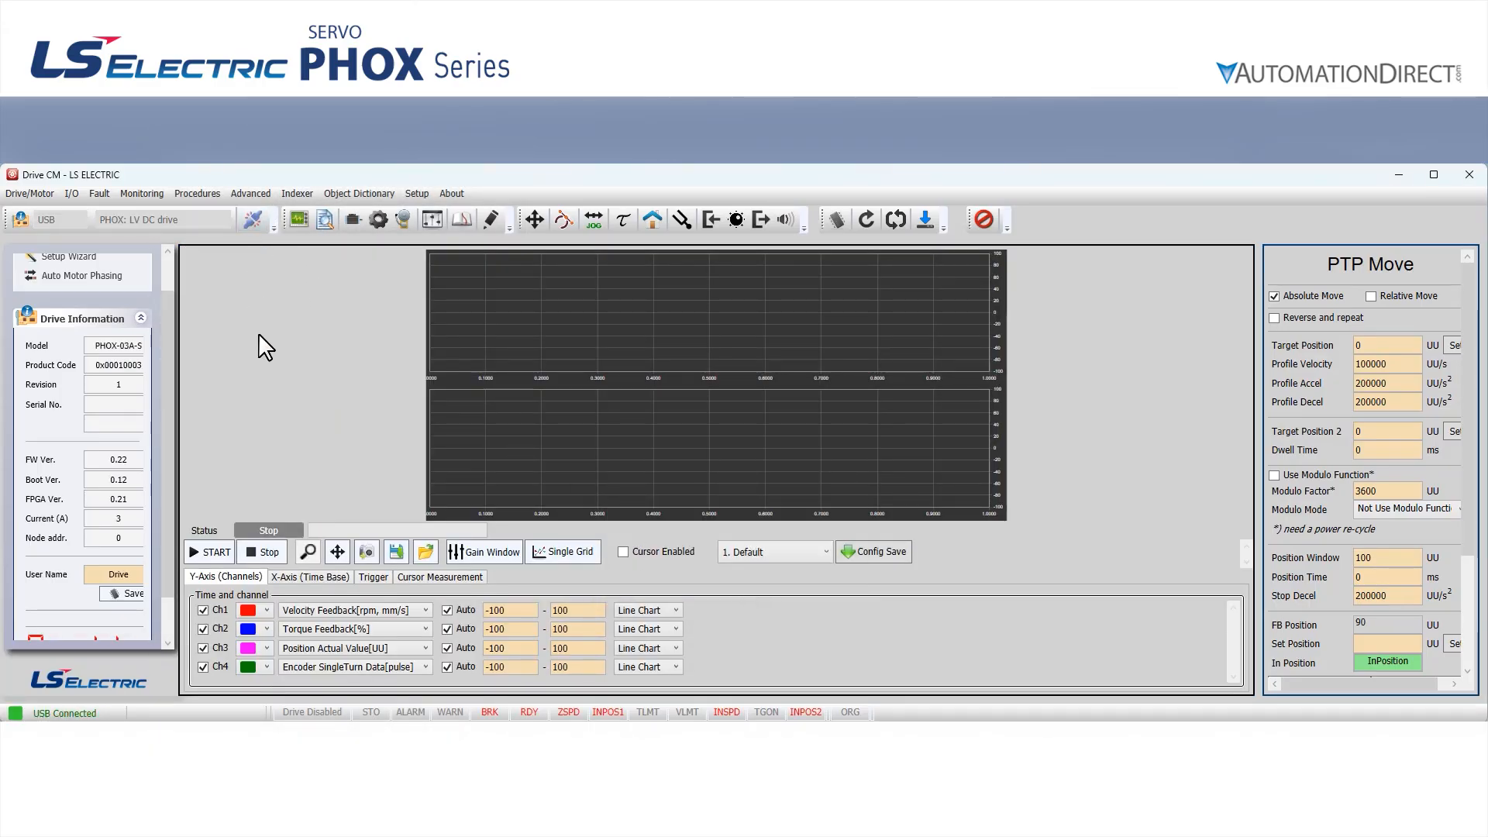
{"action": "scroll", "coordinate": [166, 336], "scroll_direction": "down", "scroll_amount": 2}
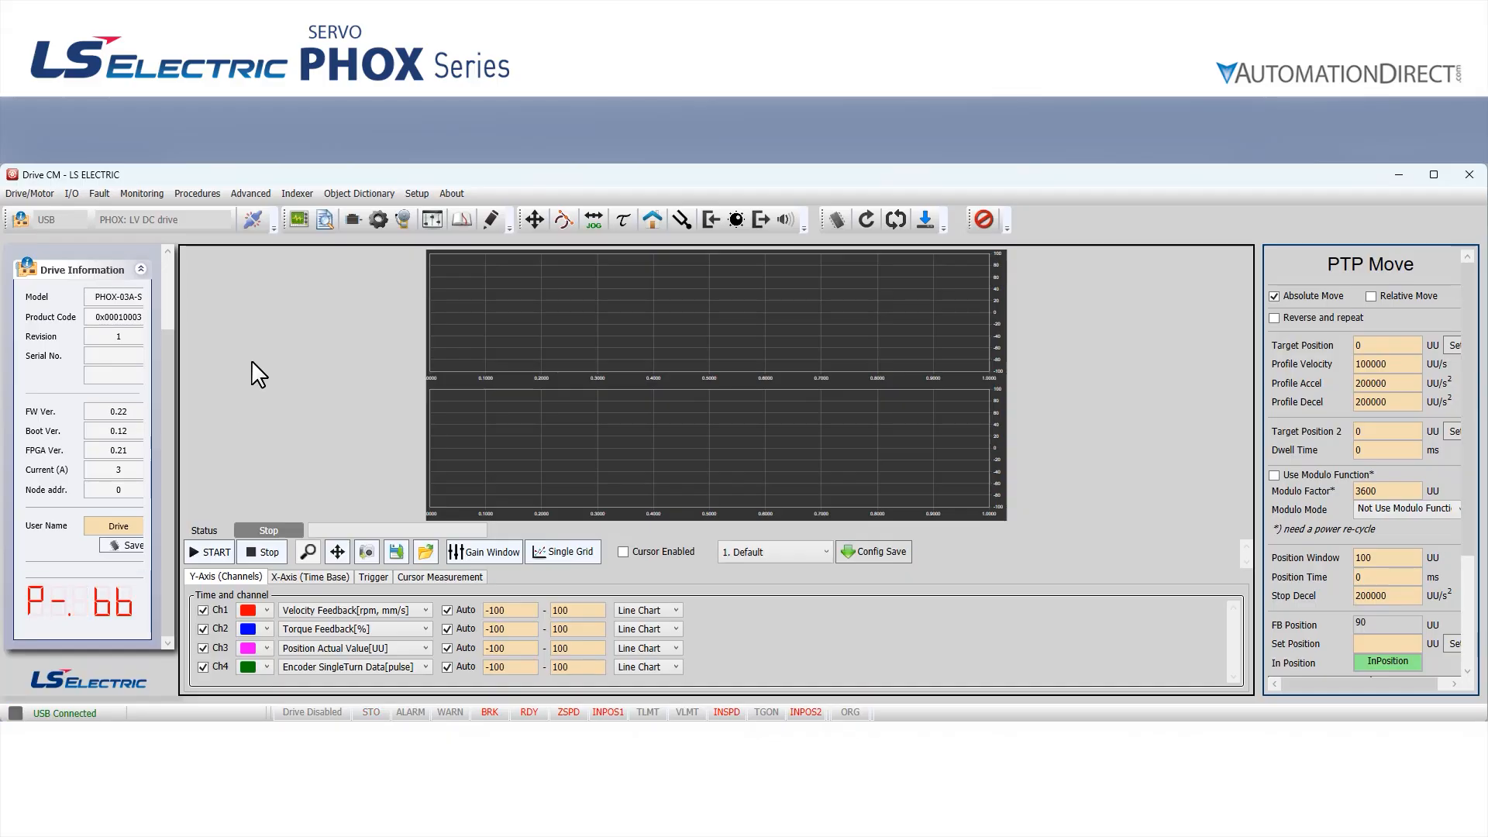
Enable the drive in Manual Jog and jog the motor in the positive and negative directions at 500 rpm
{"action": "left_click", "coordinate": [594, 221]}
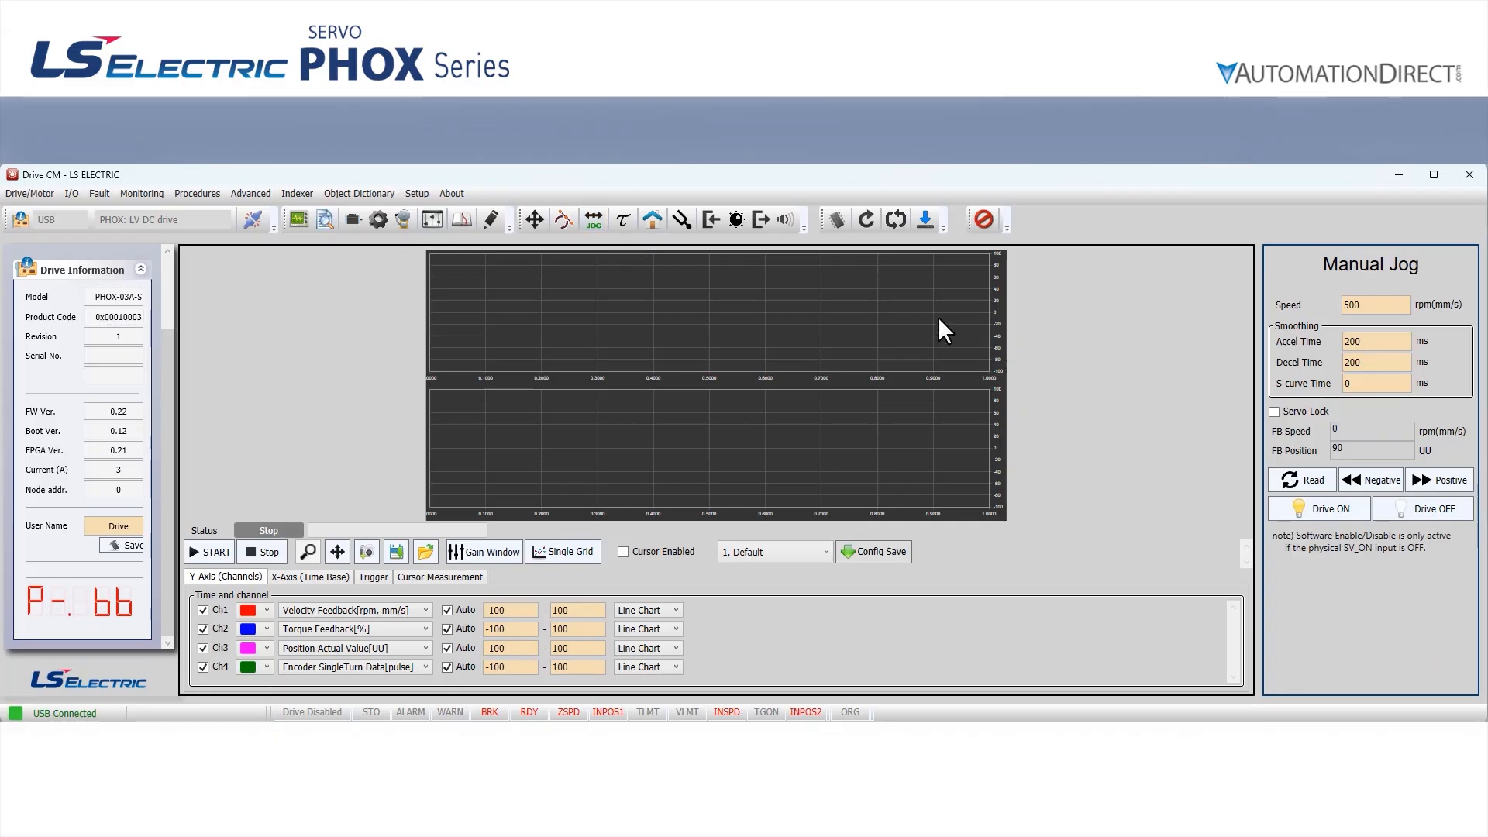
{"action": "left_click", "coordinate": [1324, 510]}
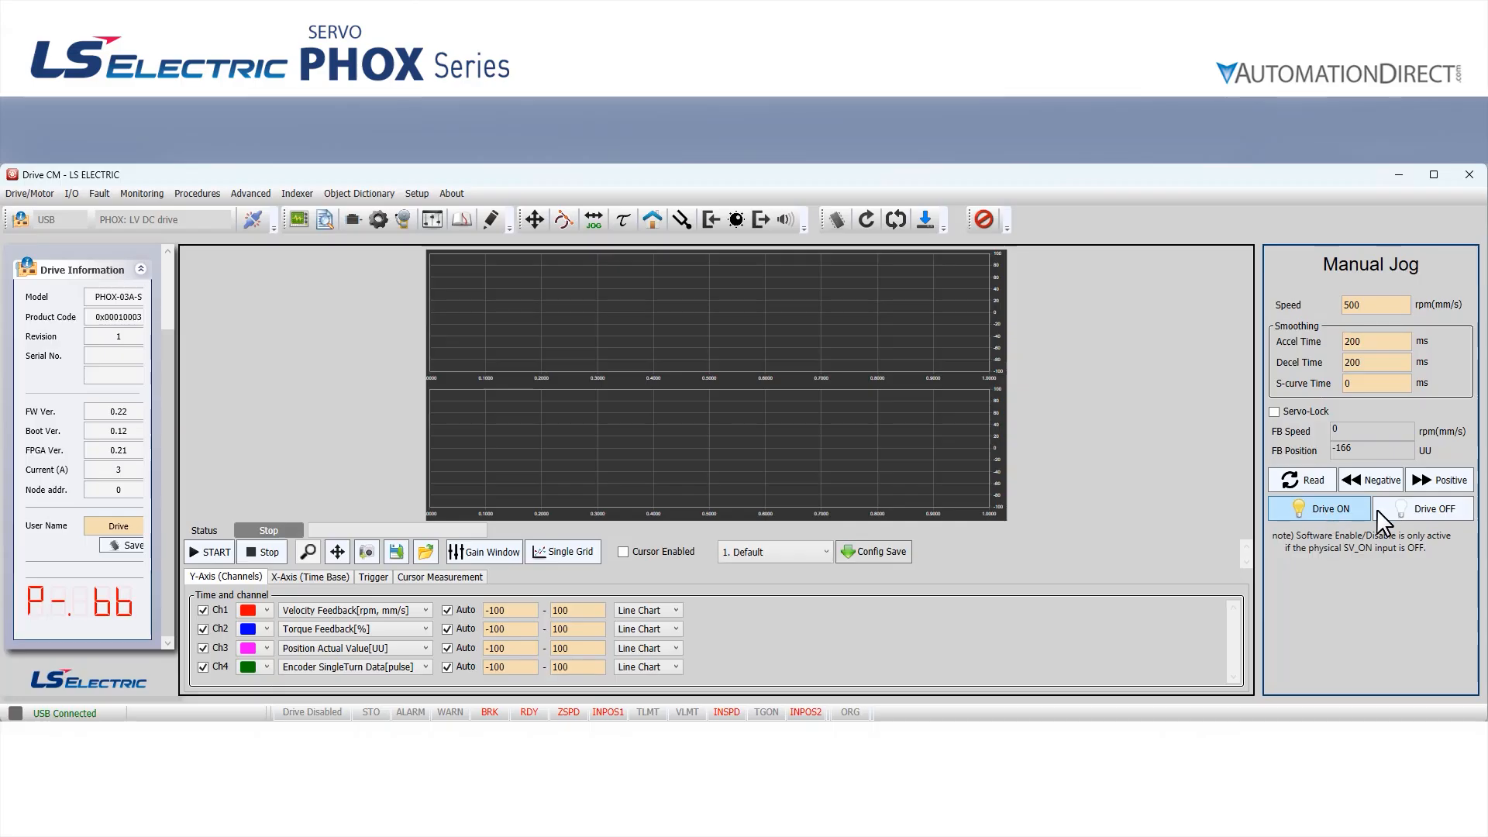
{"action": "left_click", "coordinate": [1425, 486]}
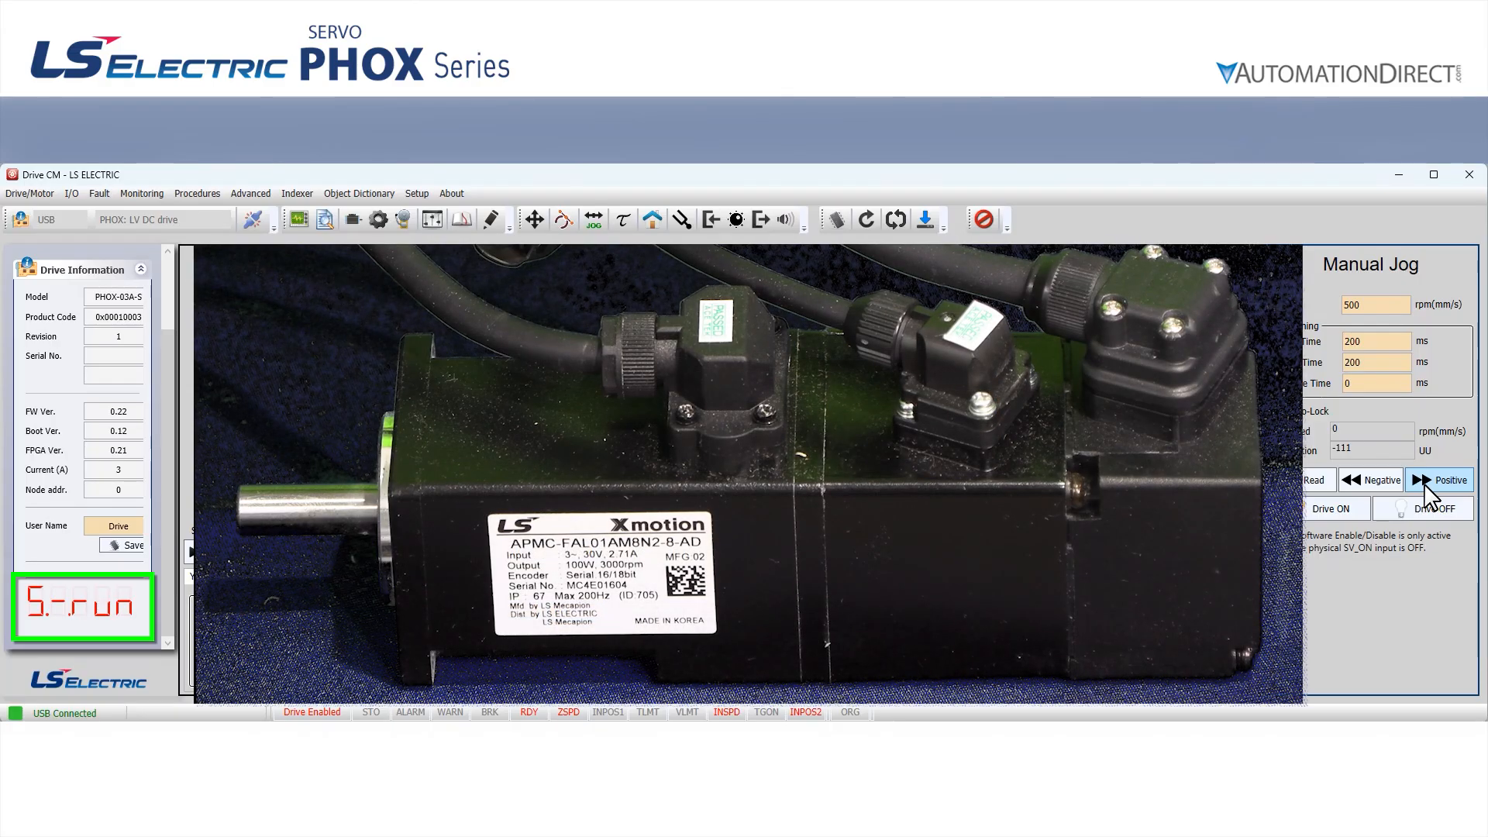
{"action": "left_click", "coordinate": [1427, 487]}
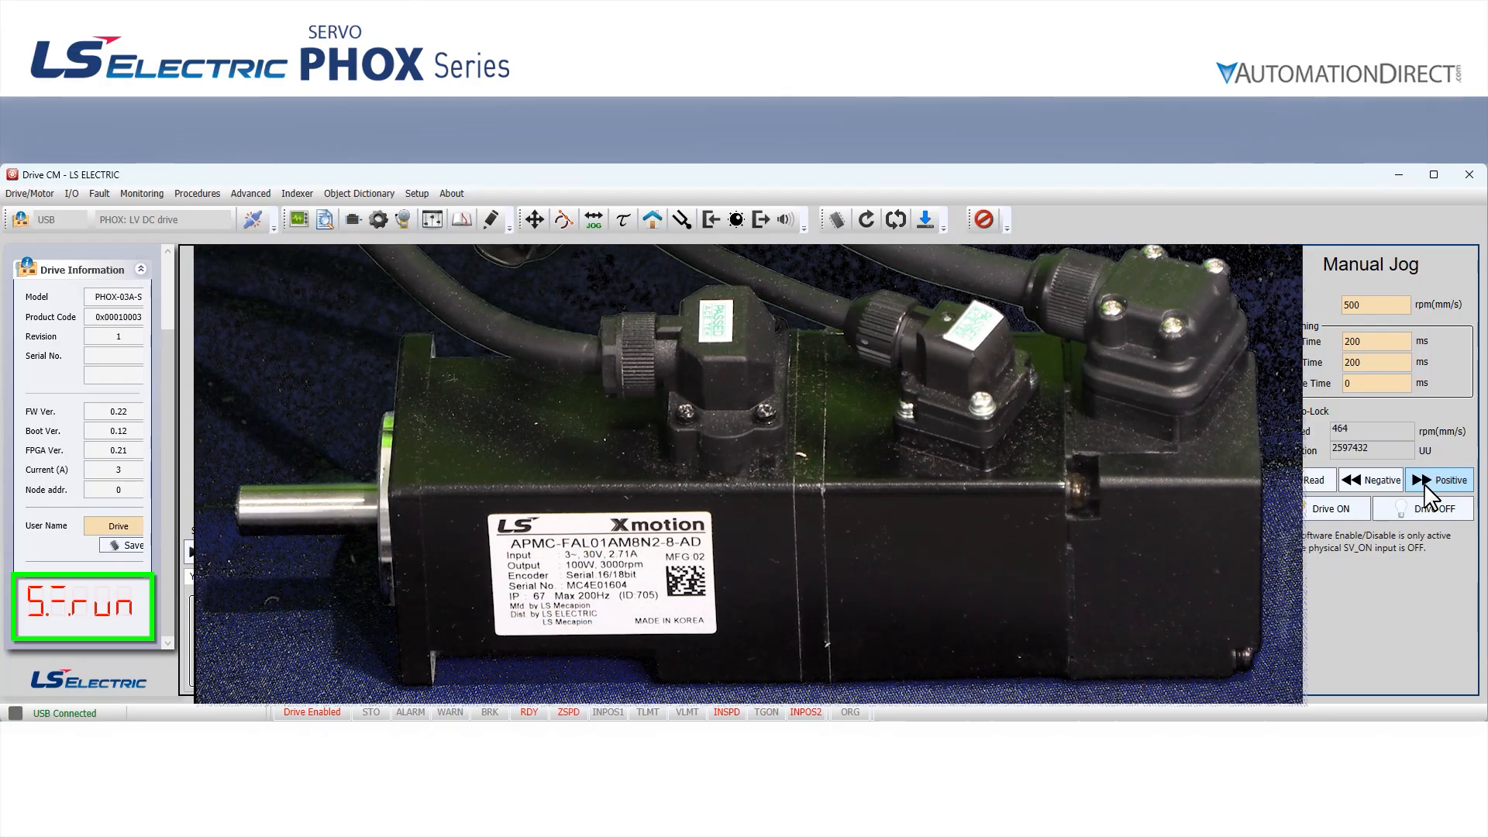
{"action": "left_click", "coordinate": [1389, 488]}
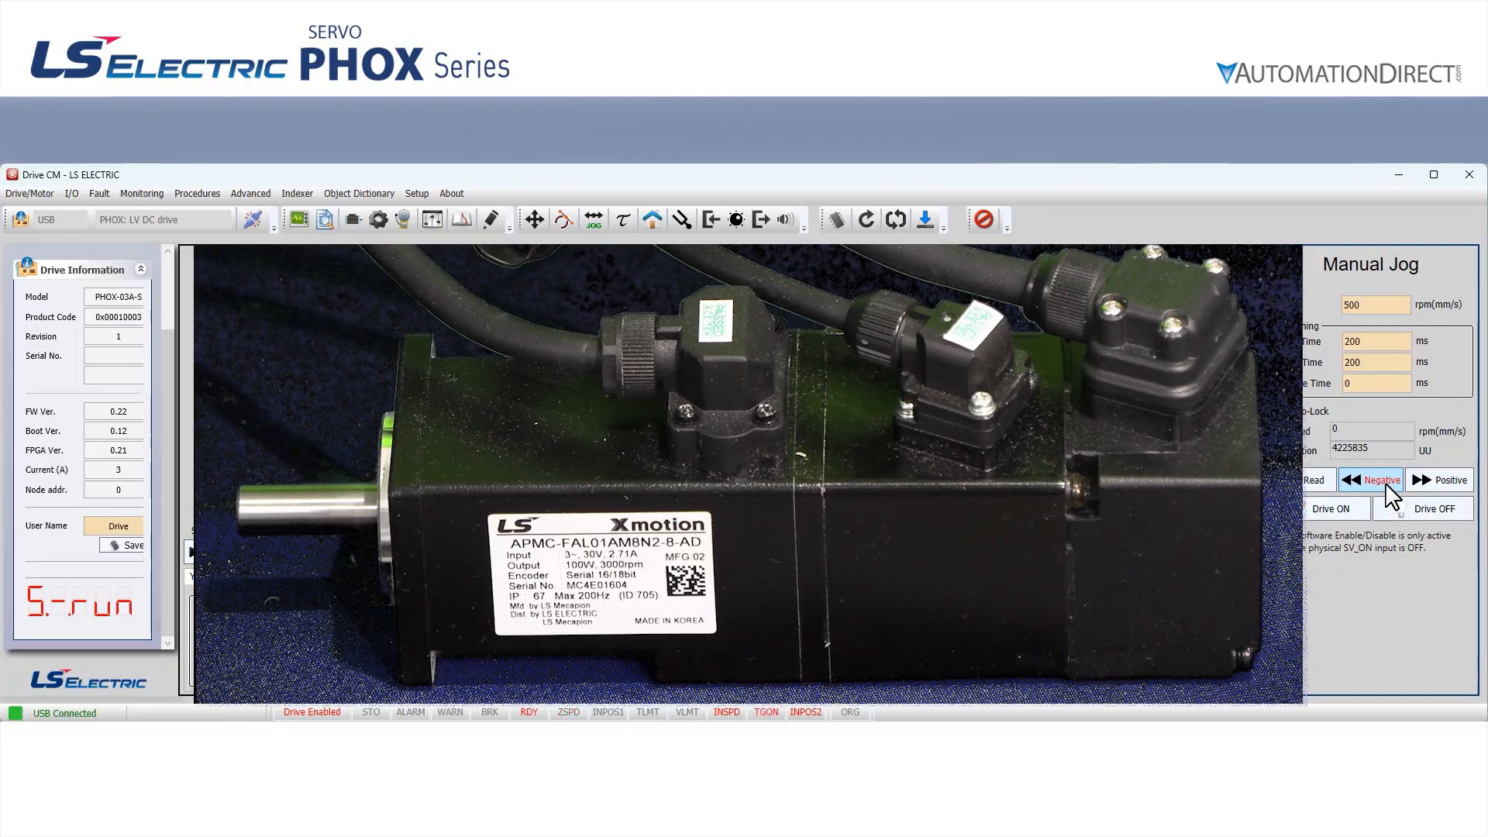